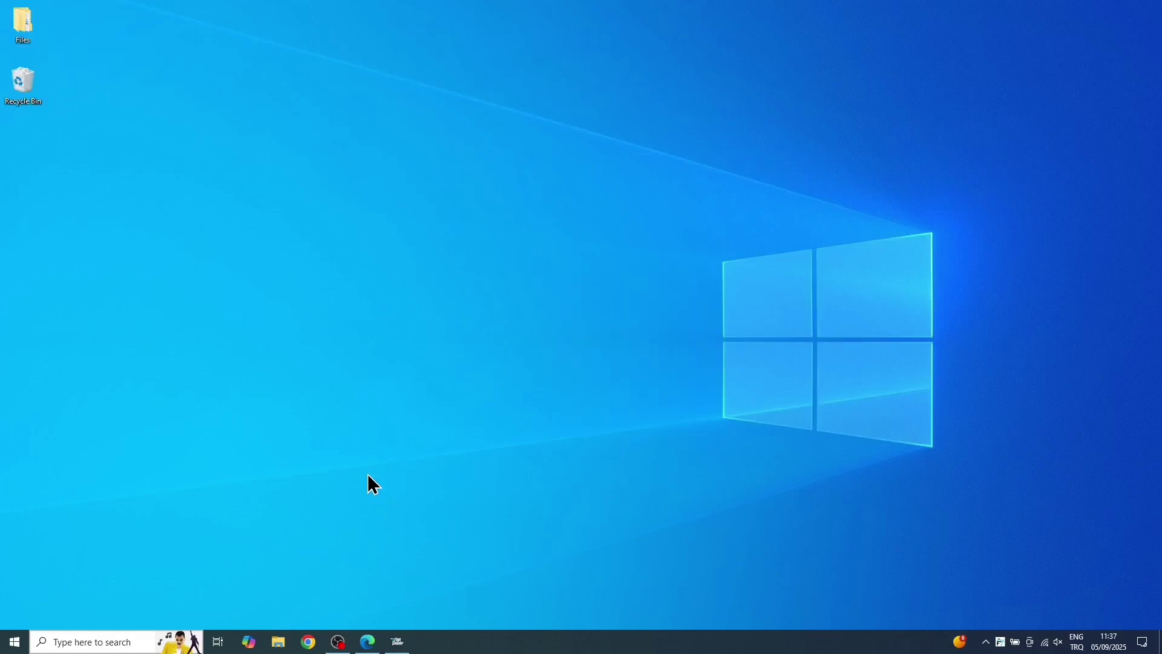
Search Google for 'coreflight' in Edge
click(360, 633)
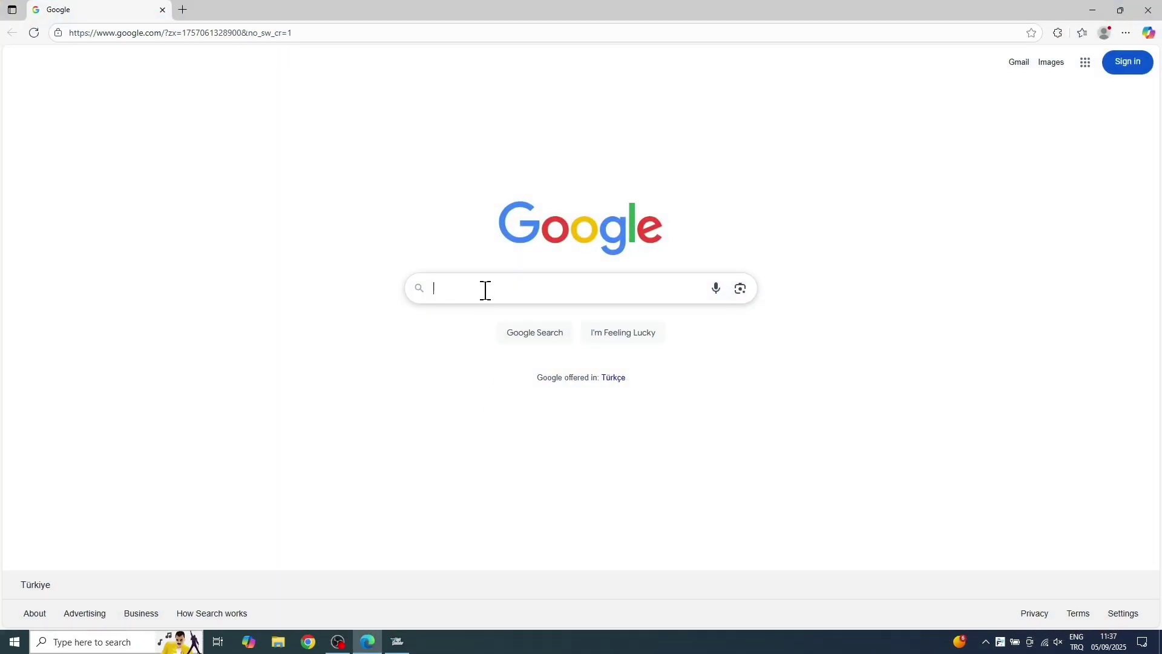
text(corefl)
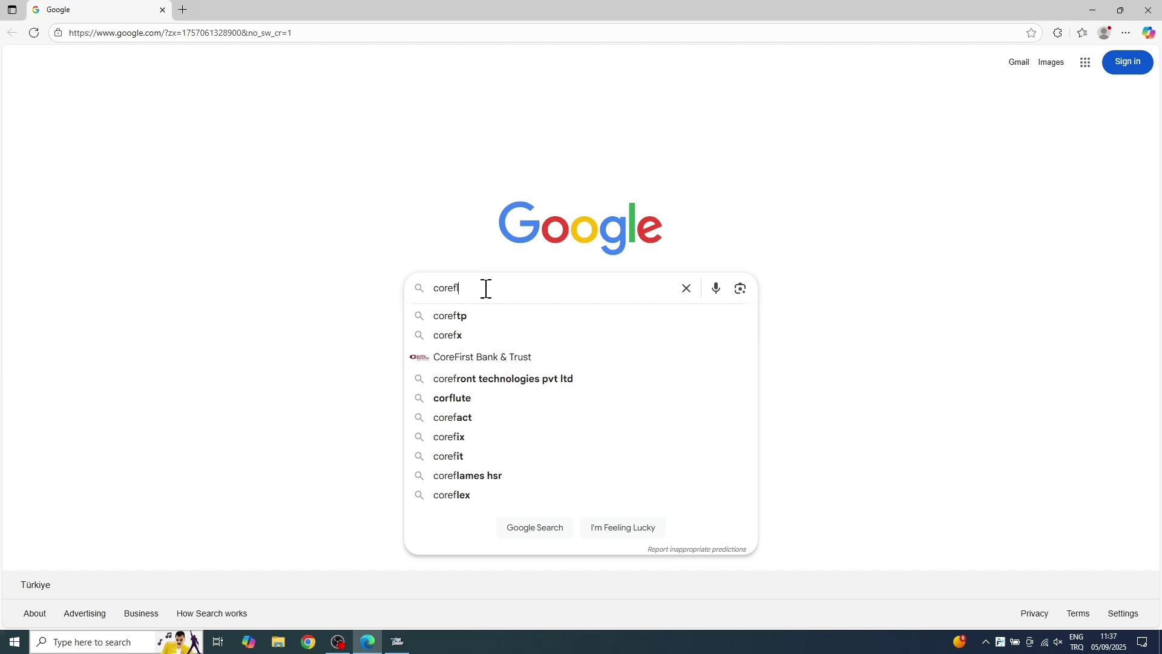
text(ight)
key(Return)
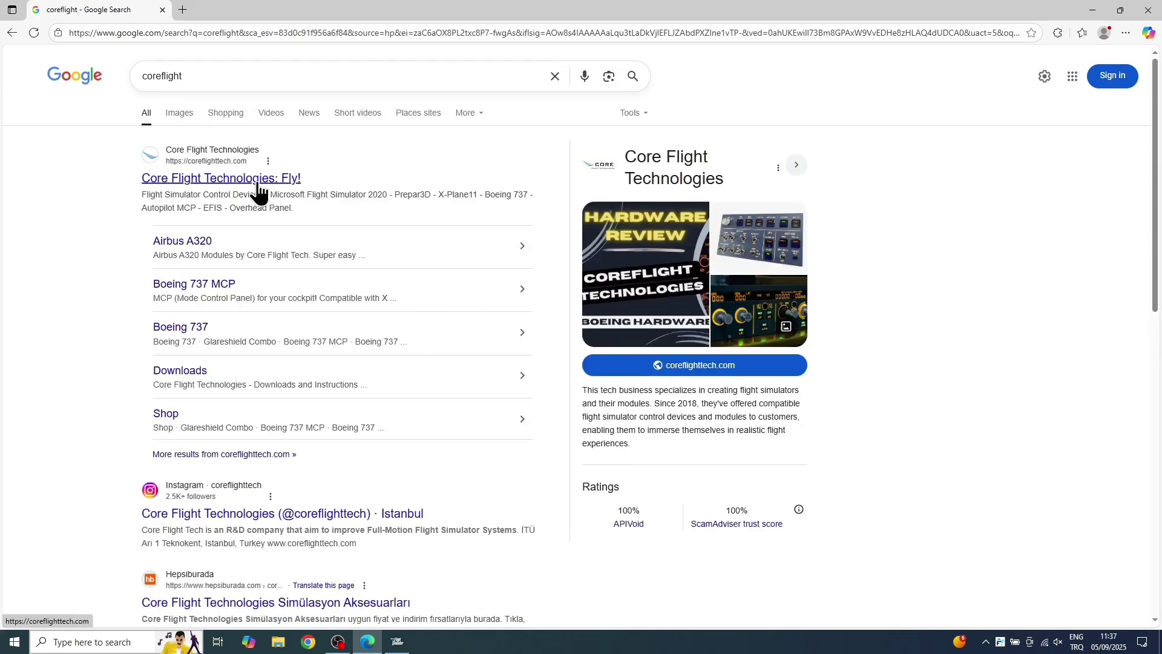
Open the Core Flight Technologies Downloads page and the Ultra-Compact A32X Overhead Panel post
click(257, 182)
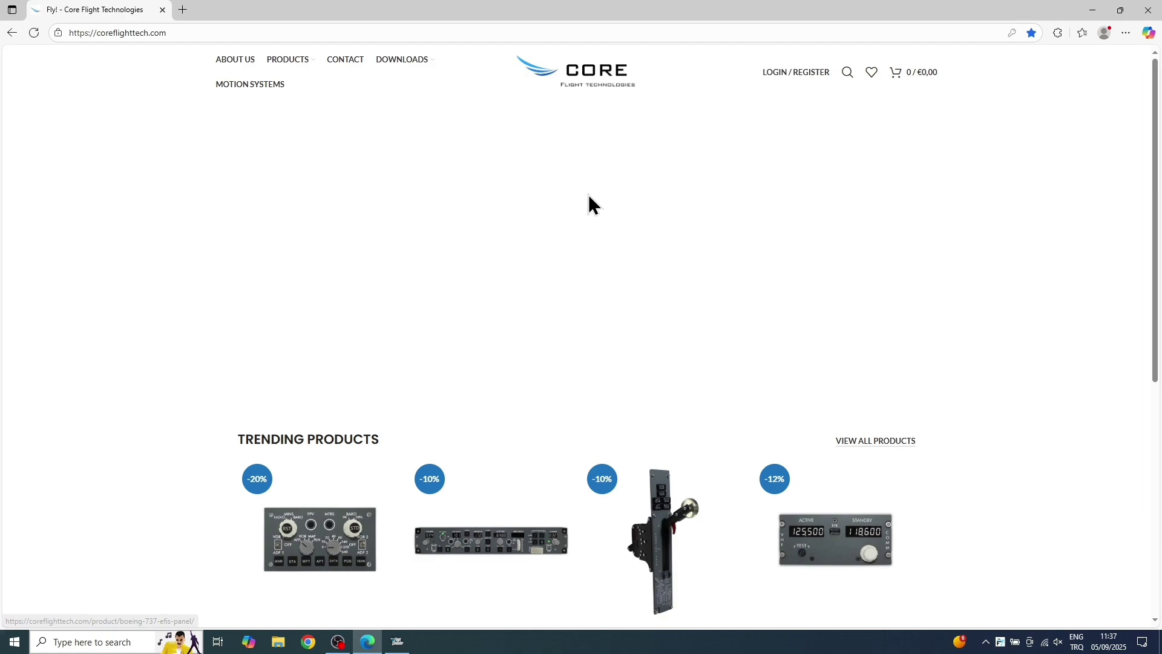
click(416, 69)
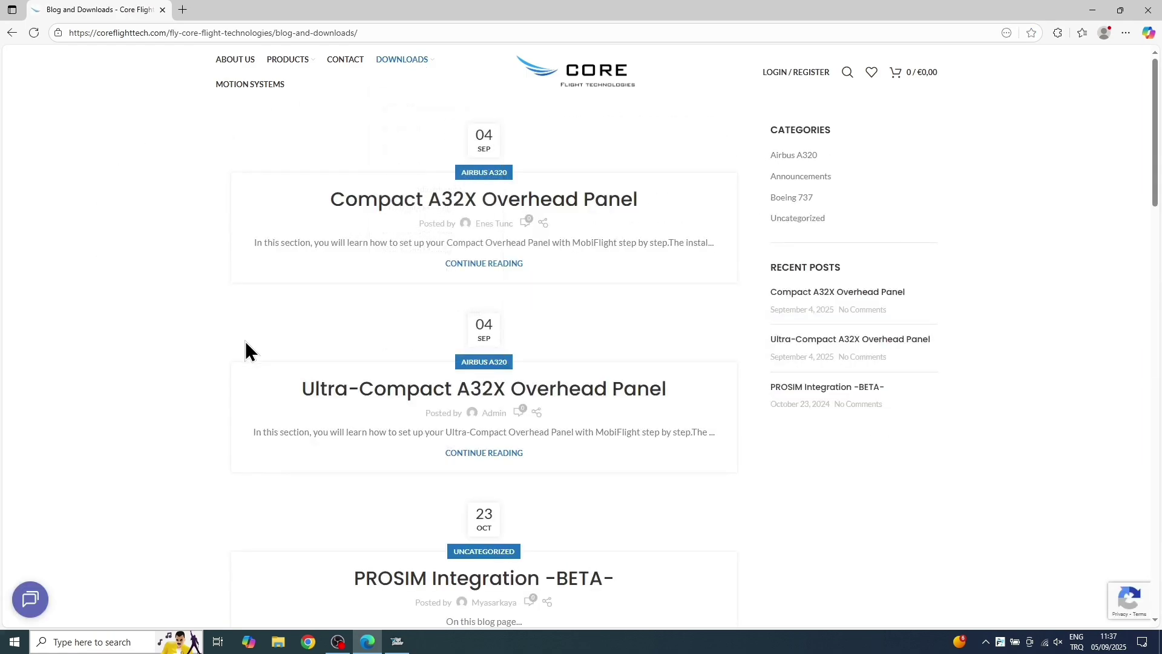
click(487, 455)
scroll(481, 418, down, 2)
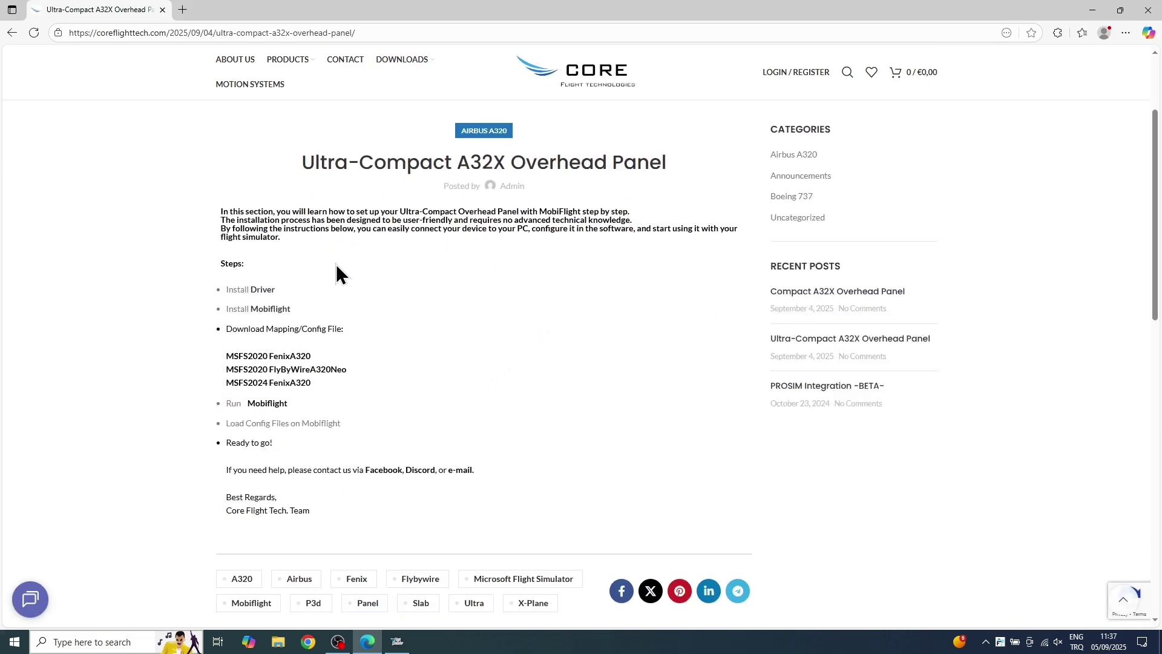
Download the CH34x driver zip from the Driver link
right_click(259, 292)
click(295, 303)
click(1001, 107)
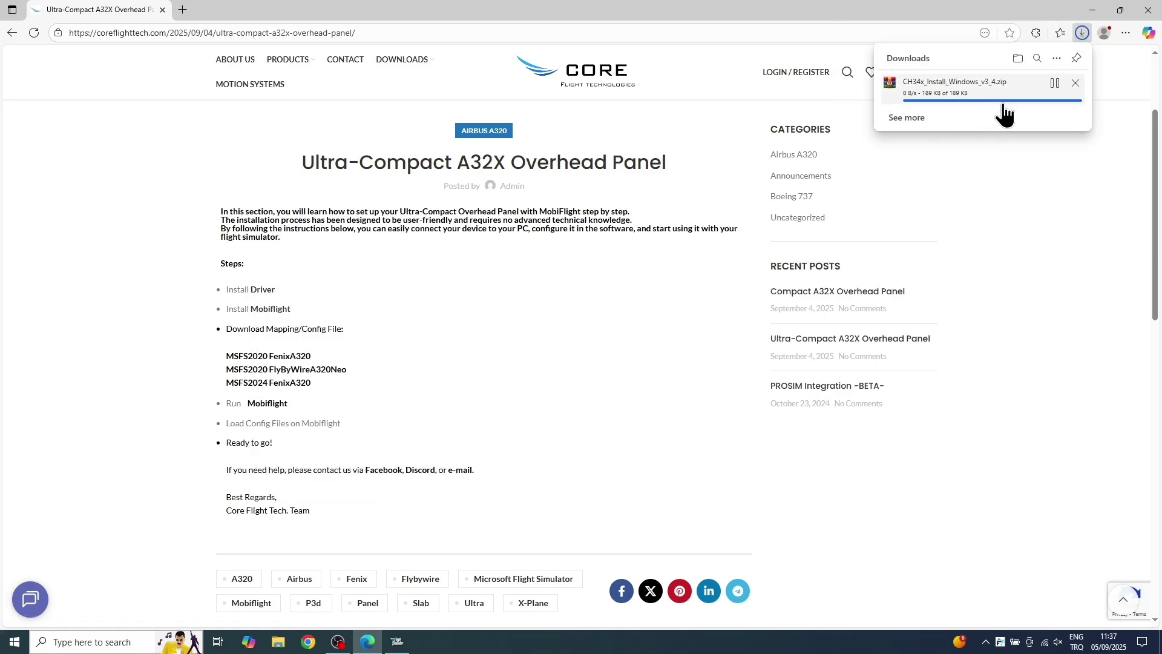
Download the MobiFlight installer from the Mobiflight link
right_click(279, 312)
click(304, 315)
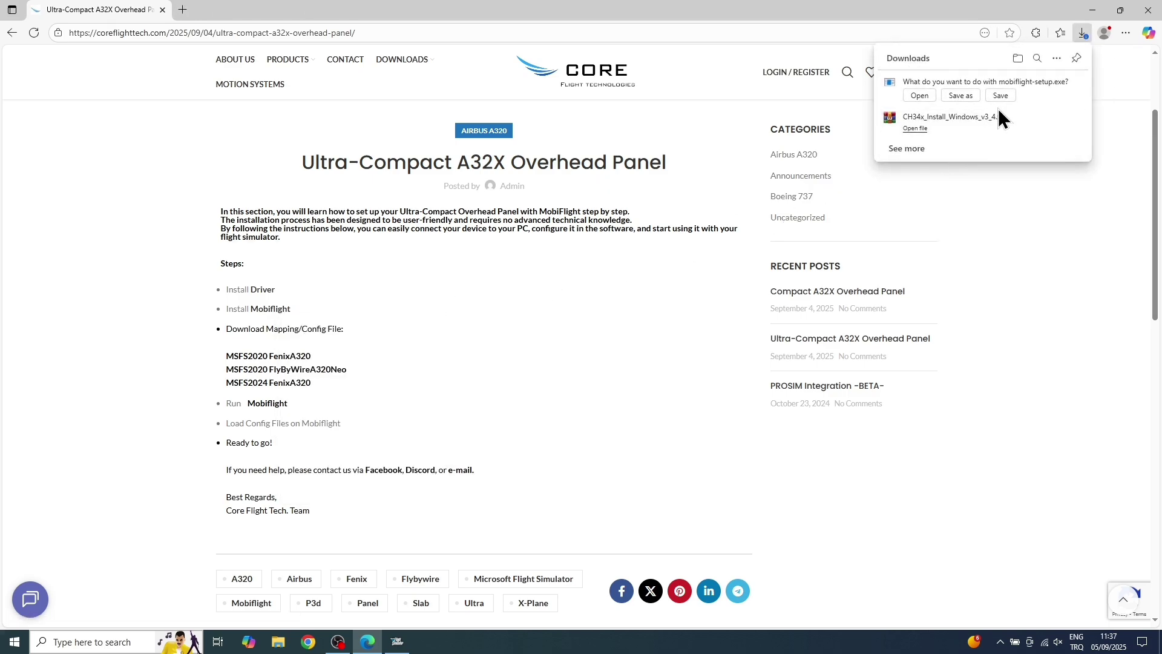
click(1000, 95)
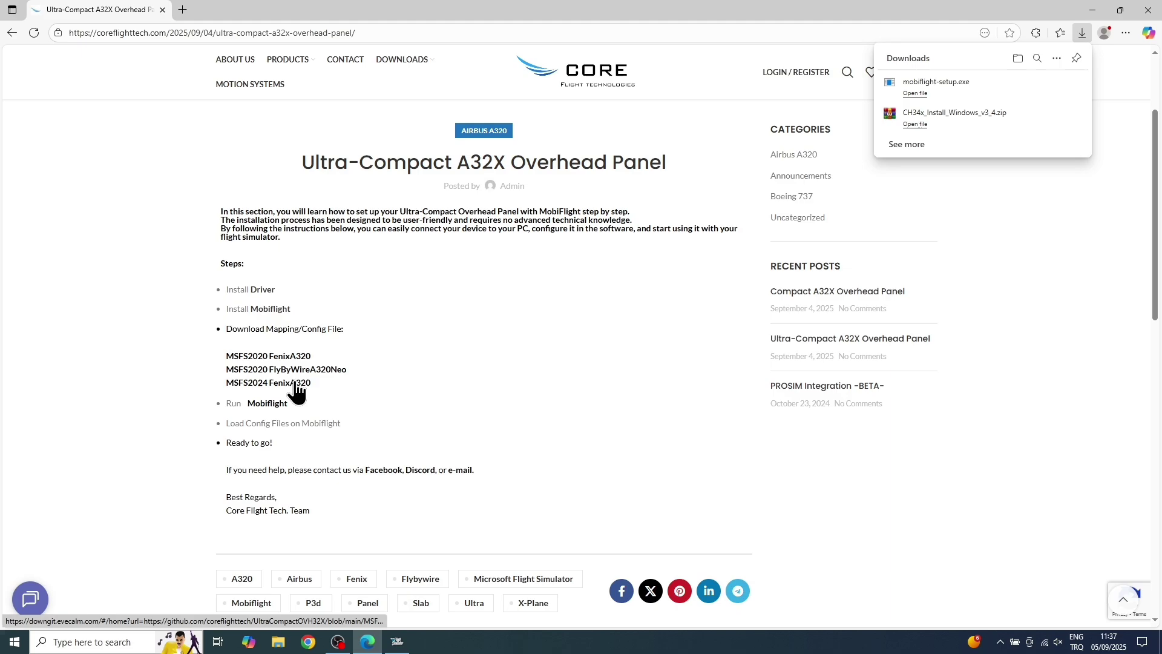
Download the MSFS2020 FenixA320 overhead config zip
right_click(302, 356)
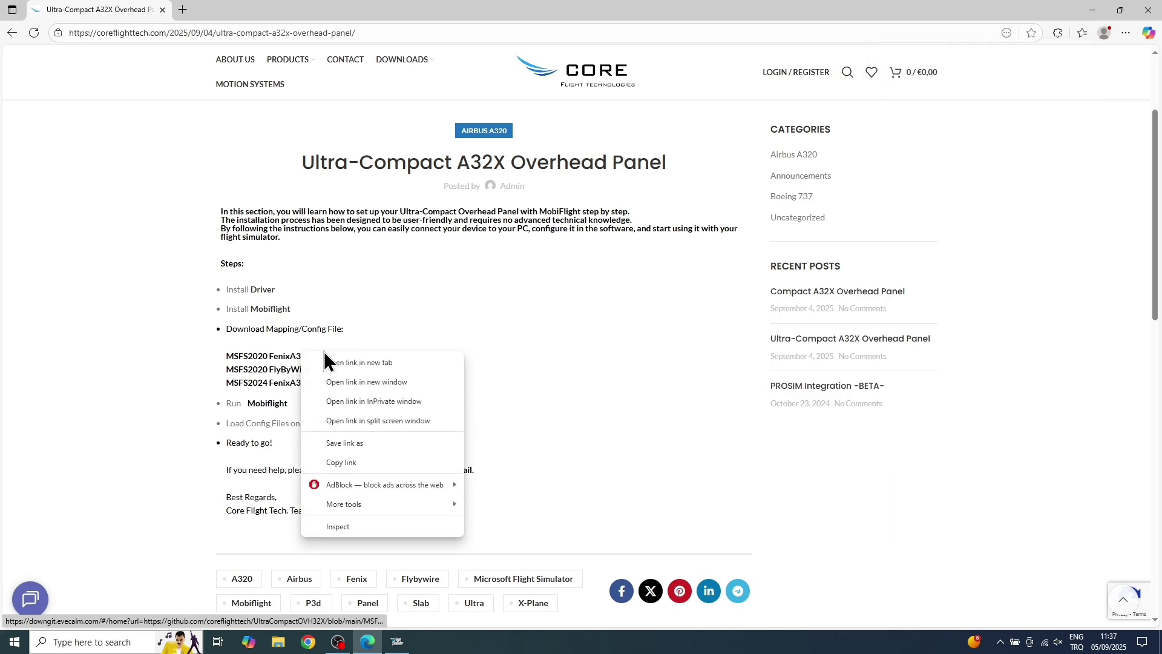
click(332, 363)
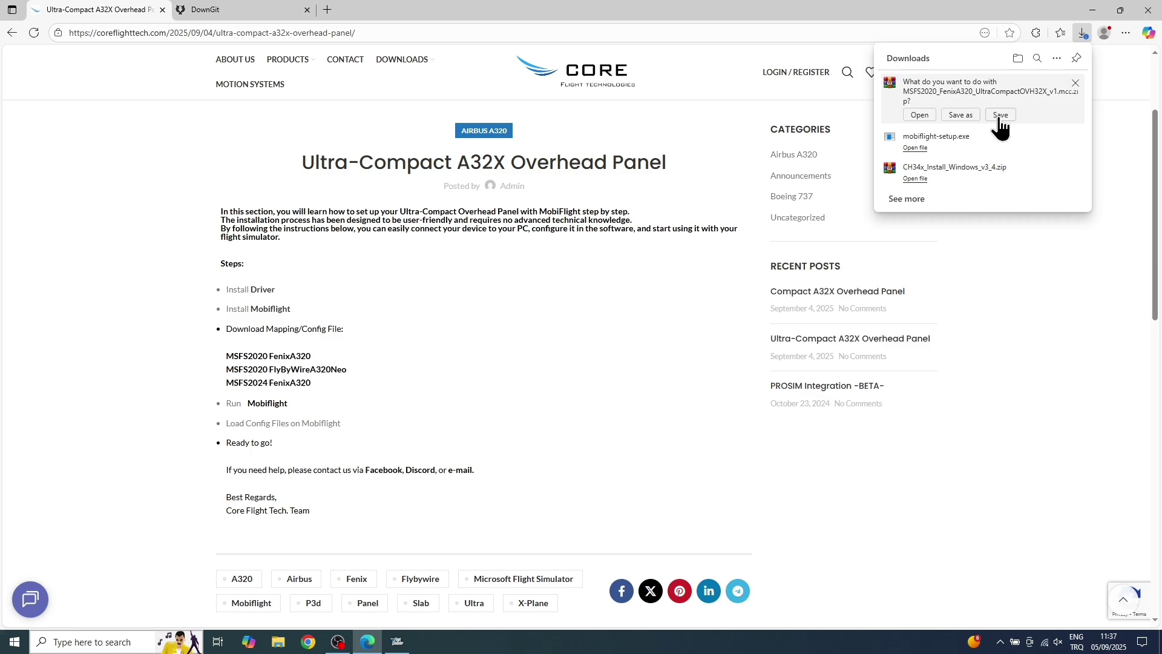
click(1000, 117)
click(590, 276)
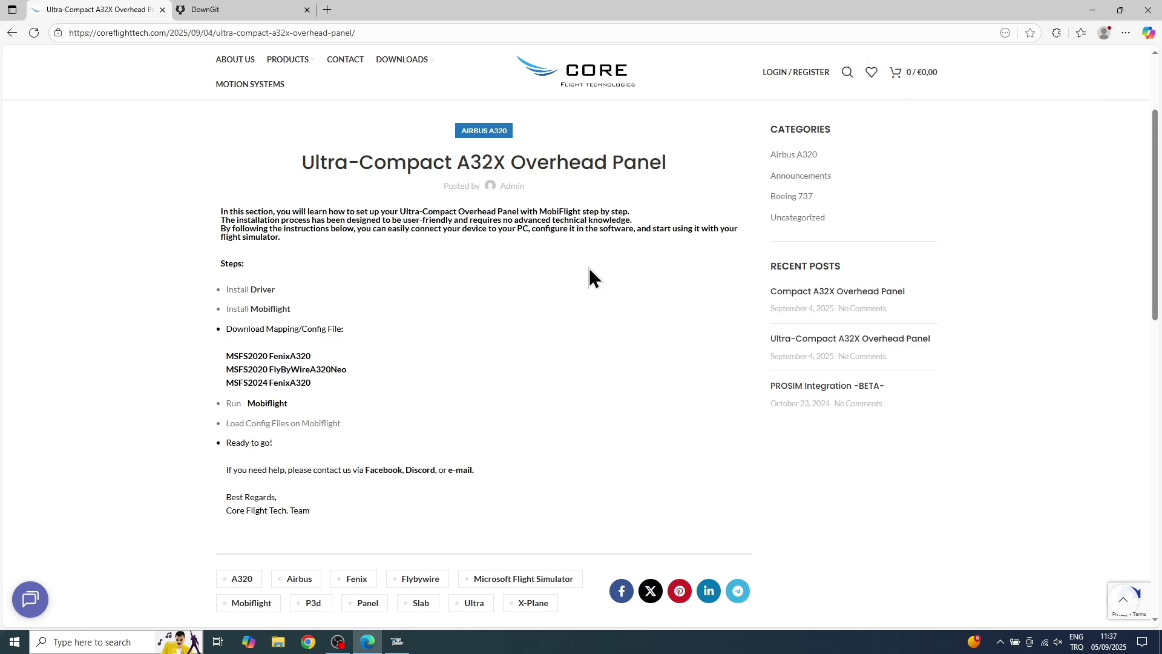
Close Edge and refresh the desktop
click(1148, 10)
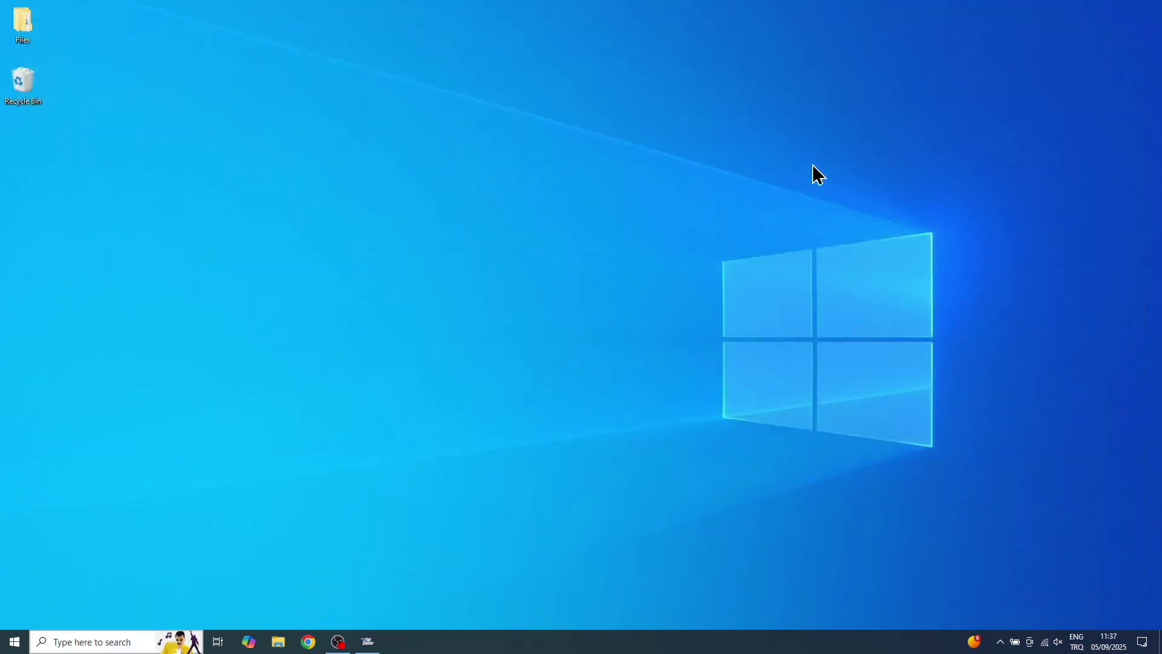
right_click(705, 224)
click(716, 254)
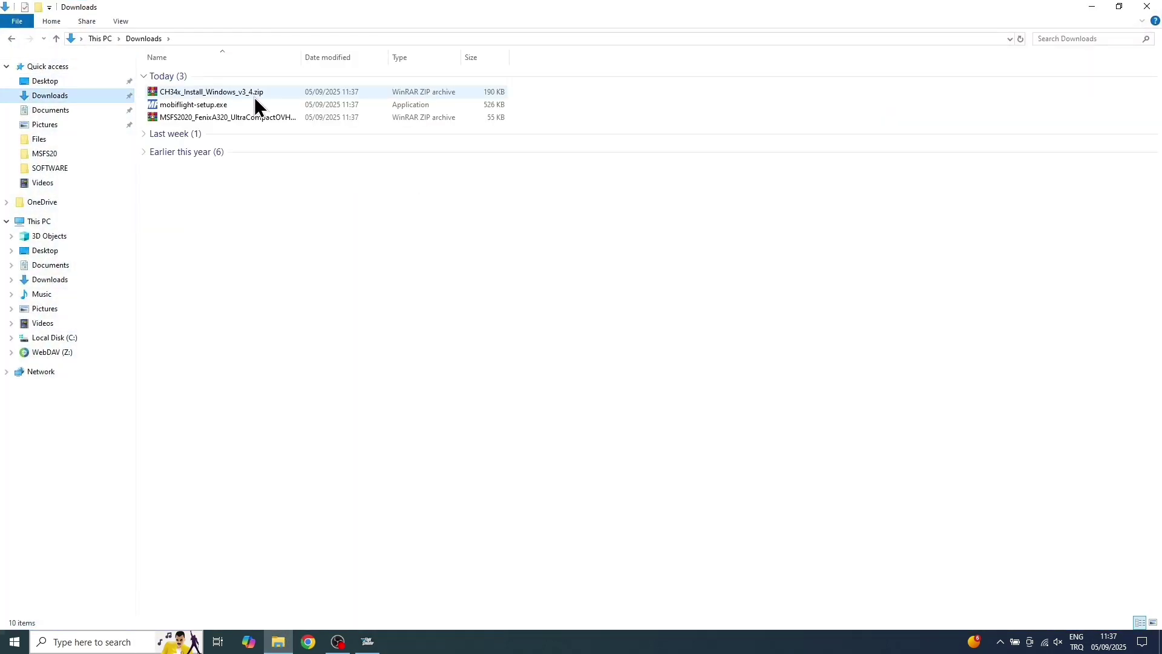
Extract the CH34x driver zip and the FenixA320 config zip into Downloads with WinRAR
right_click(276, 93)
click(341, 139)
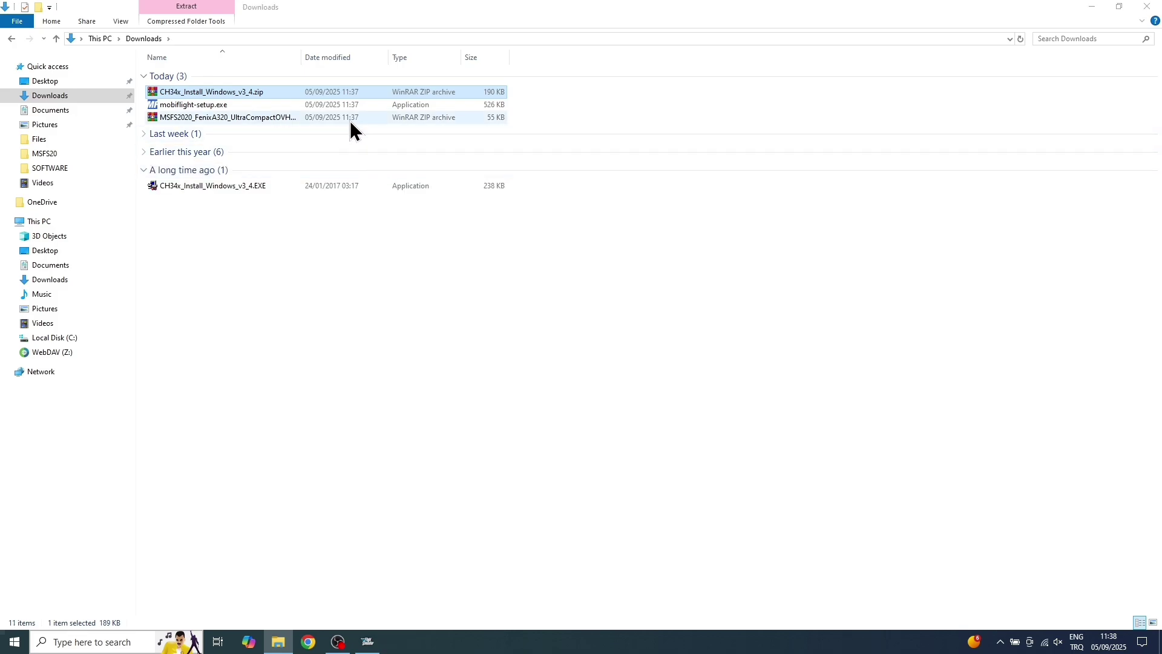
right_click(351, 120)
click(421, 168)
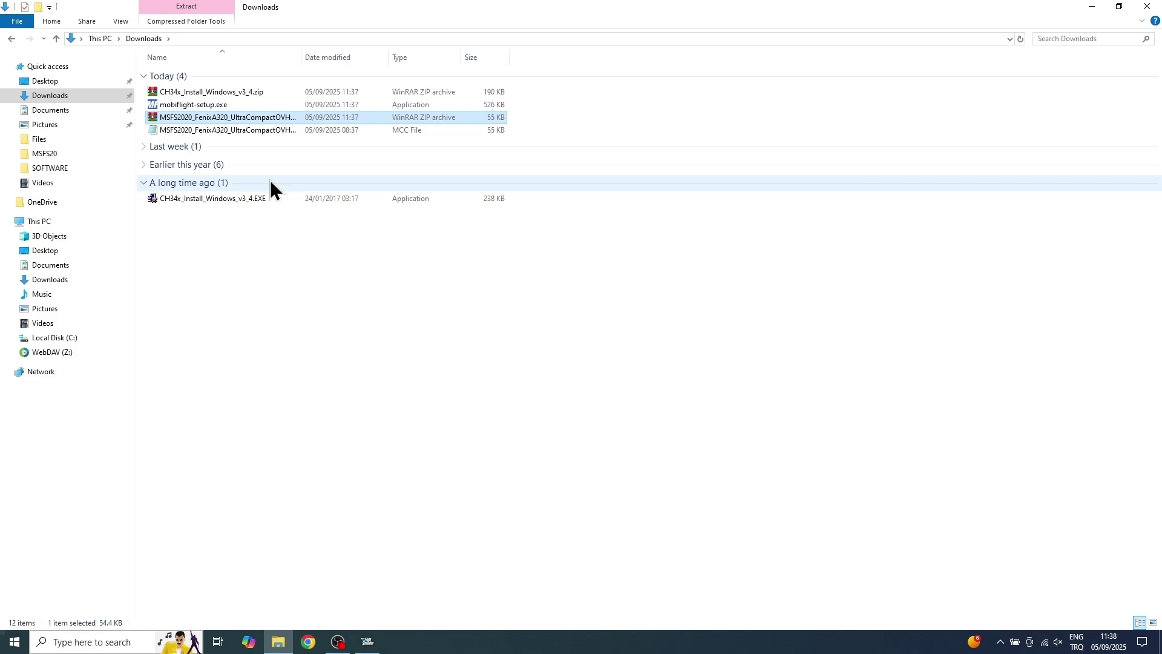
click(255, 132)
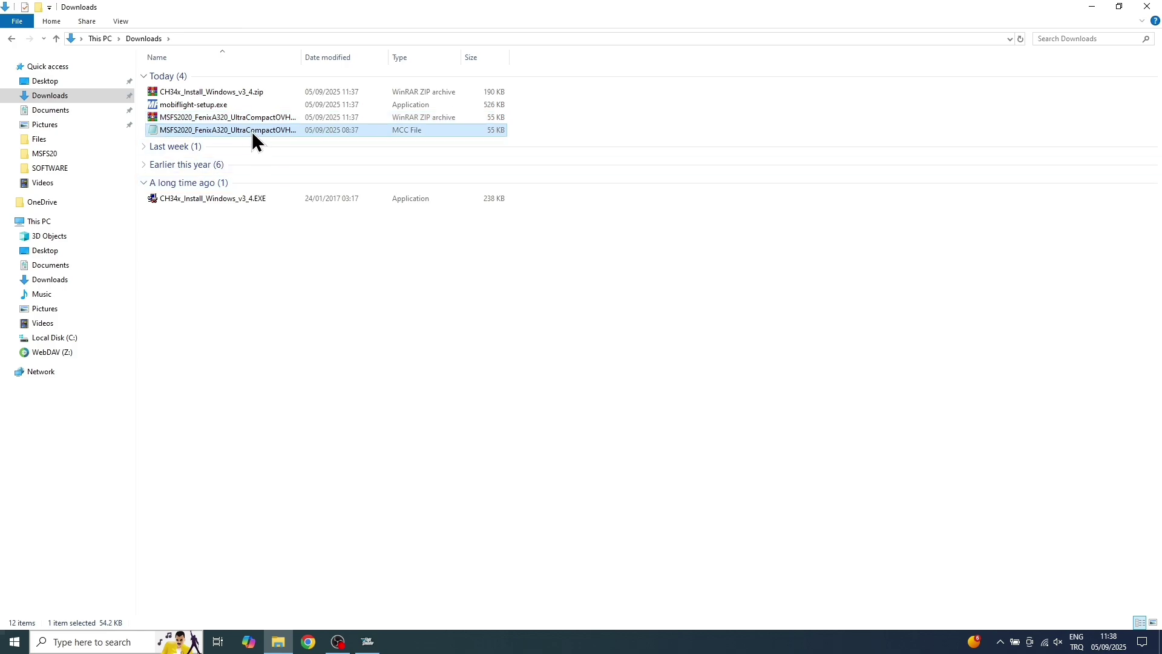
Run CH34x_Install_Windows_v3_4.EXE, install the CH341SER driver and acknowledge the success message
click(268, 201)
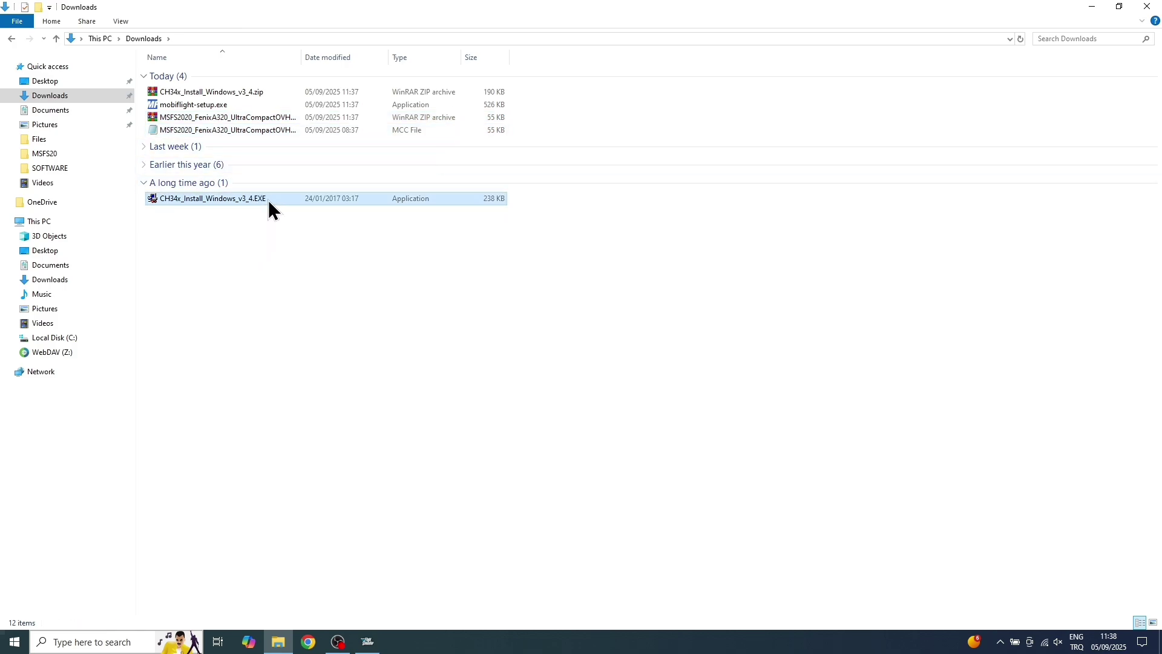
right_click(269, 204)
click(310, 208)
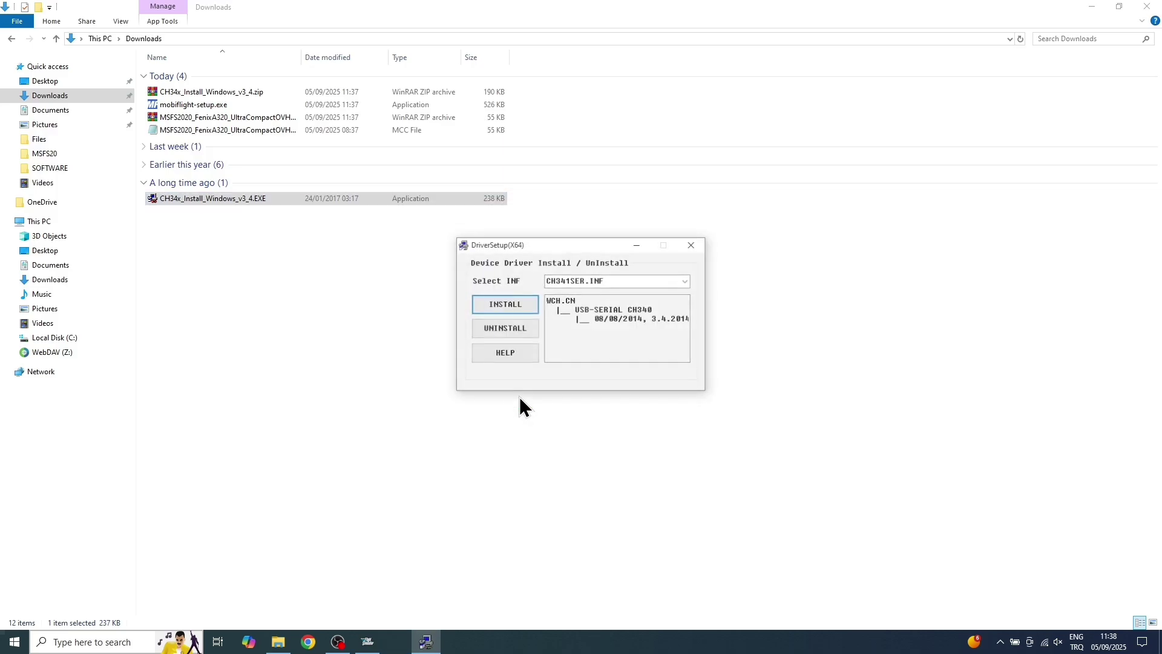
click(517, 303)
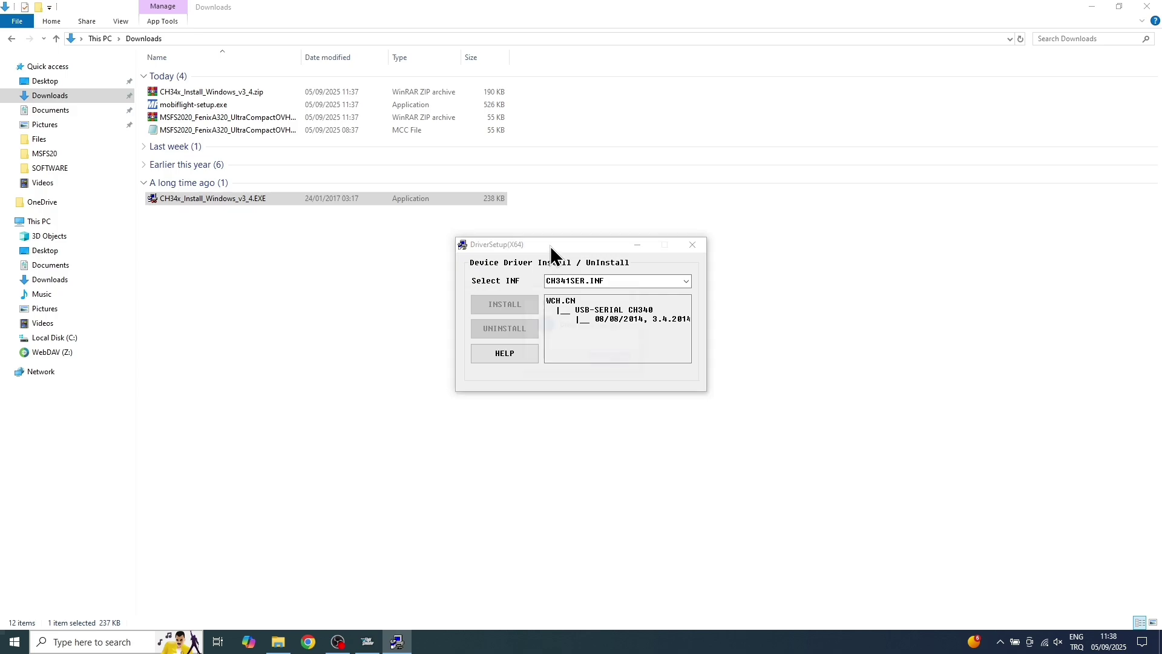
click(612, 361)
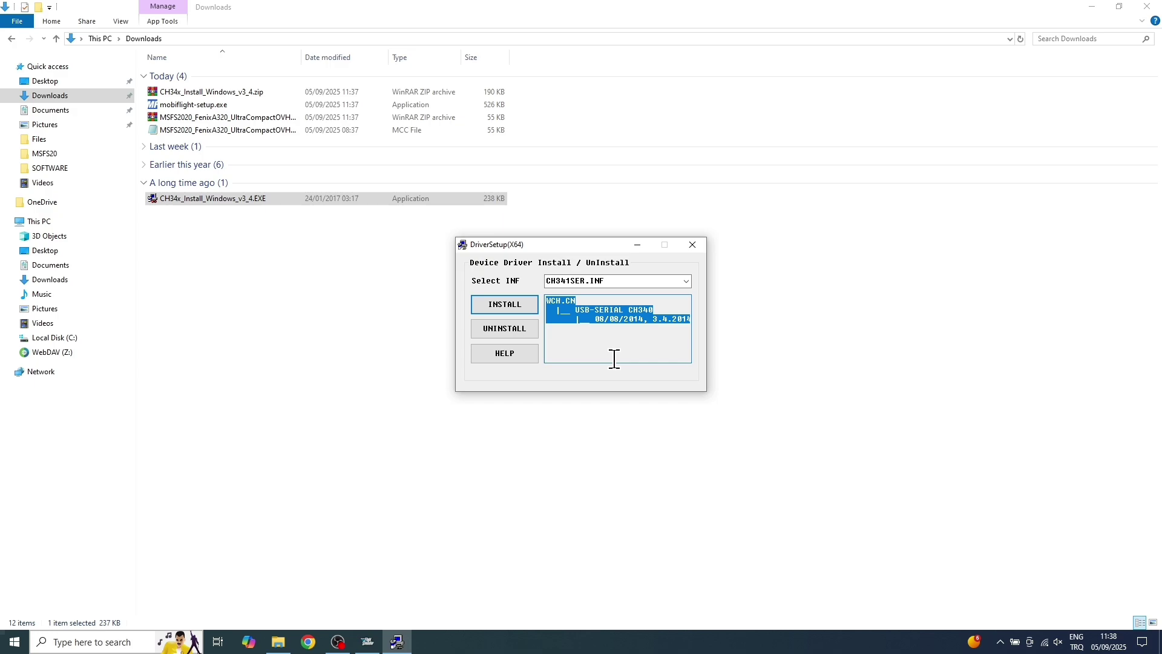
Close DriverSetup, install MobiFlight Connector and tick Create Desktop Shortcut
click(692, 244)
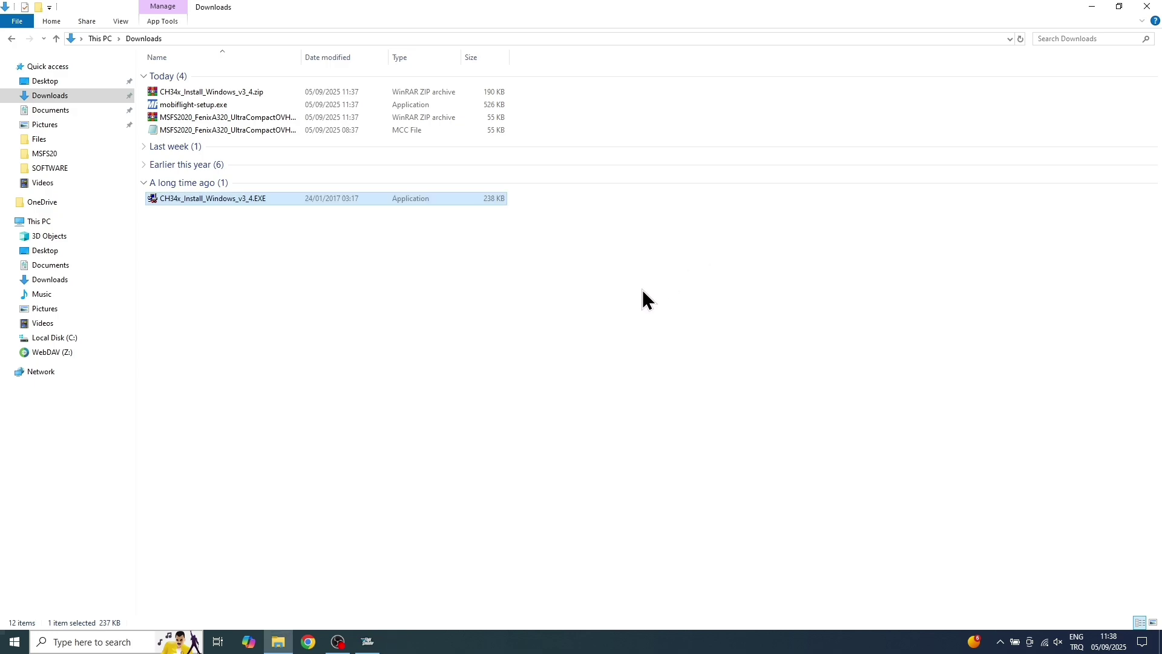
click(232, 107)
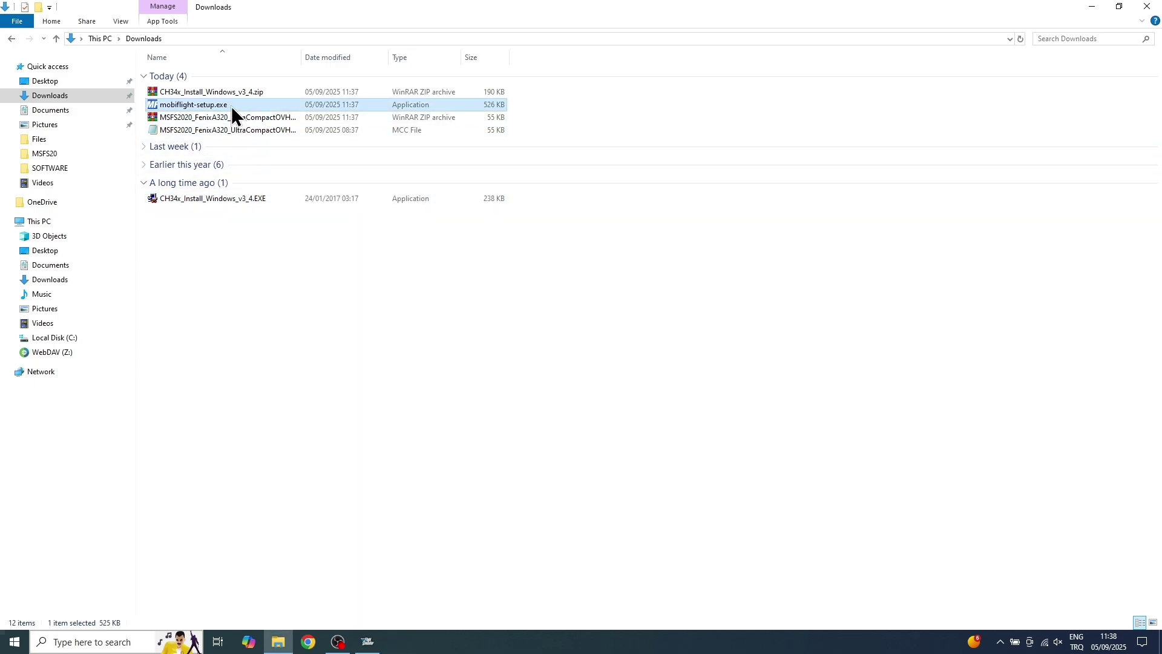
right_click(231, 106)
click(267, 111)
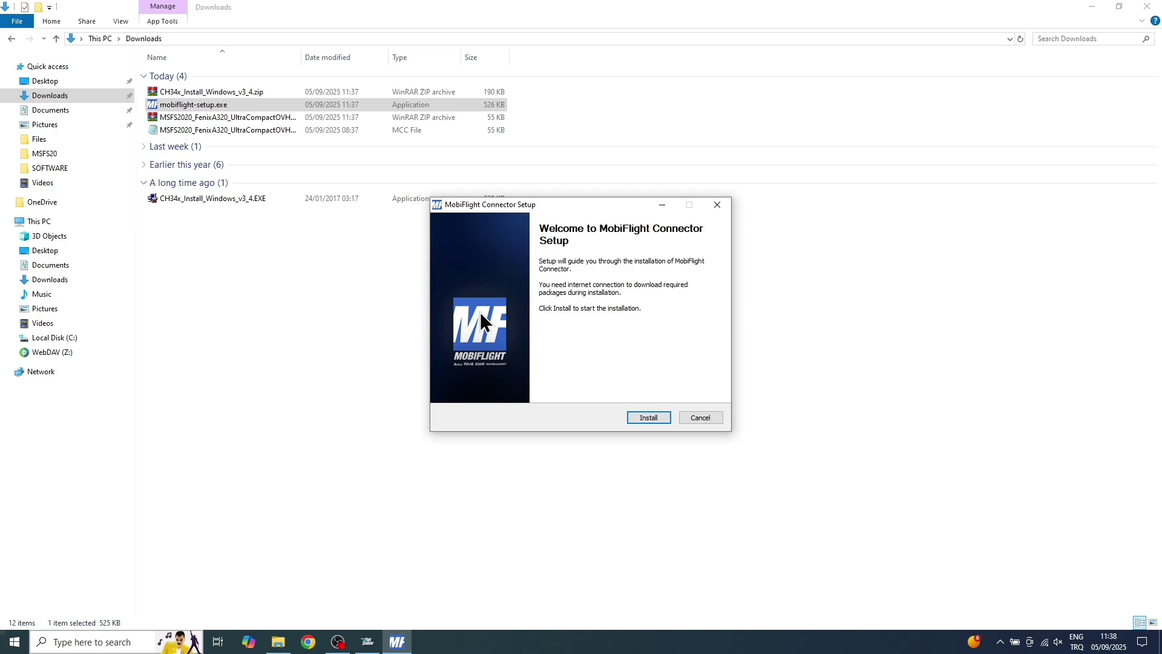
click(641, 419)
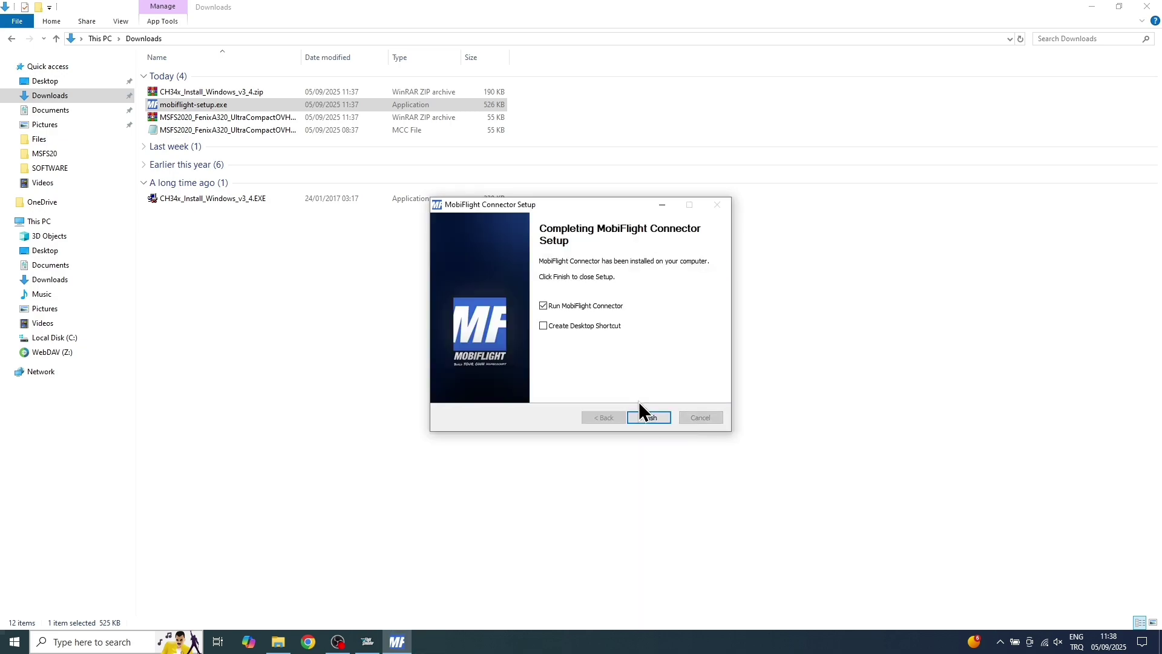
click(604, 327)
Finish setup, close the 10.5.3 welcome notes and decline the feedback program with 'No, maybe later'
click(654, 418)
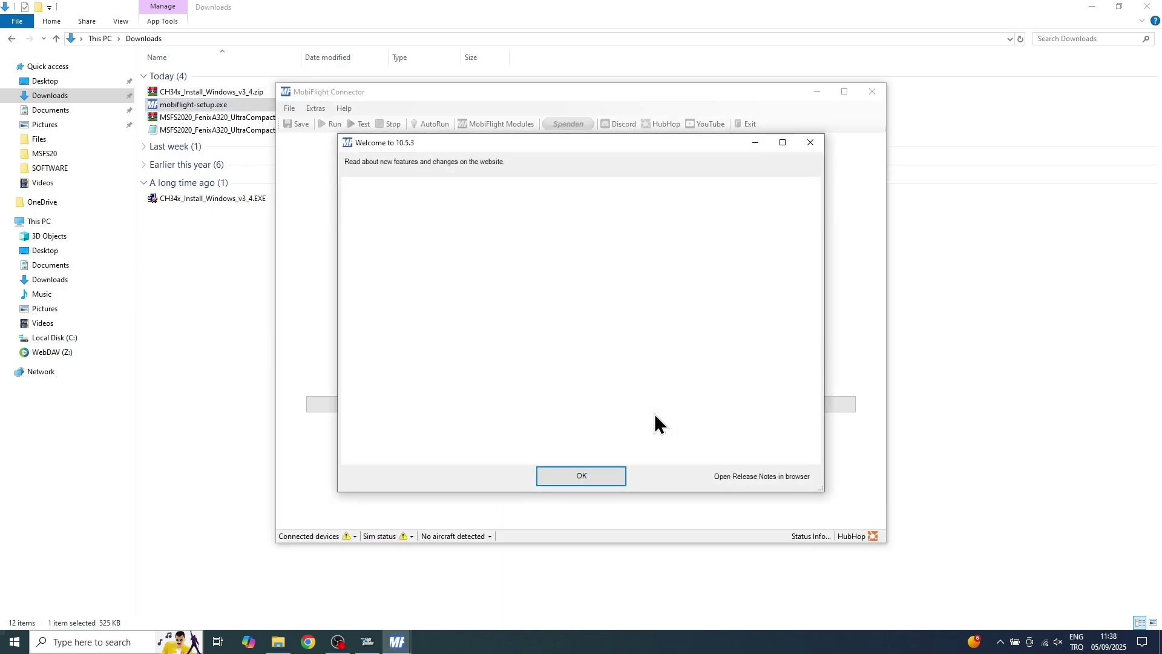
scroll(595, 412, down, 2)
click(584, 476)
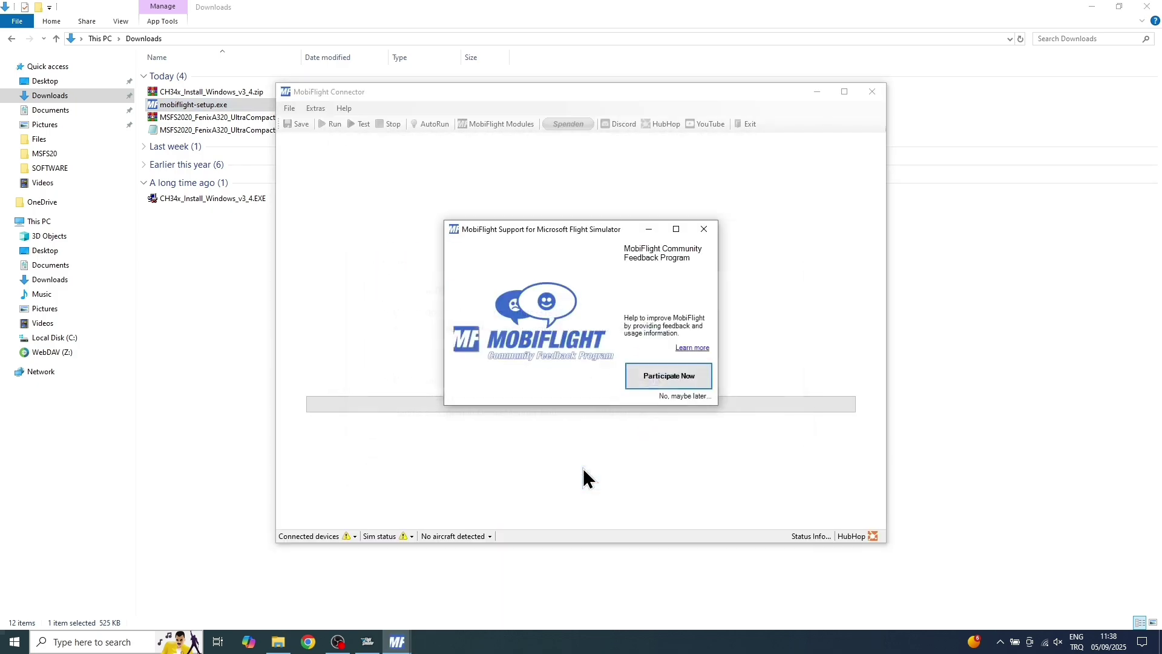
click(684, 397)
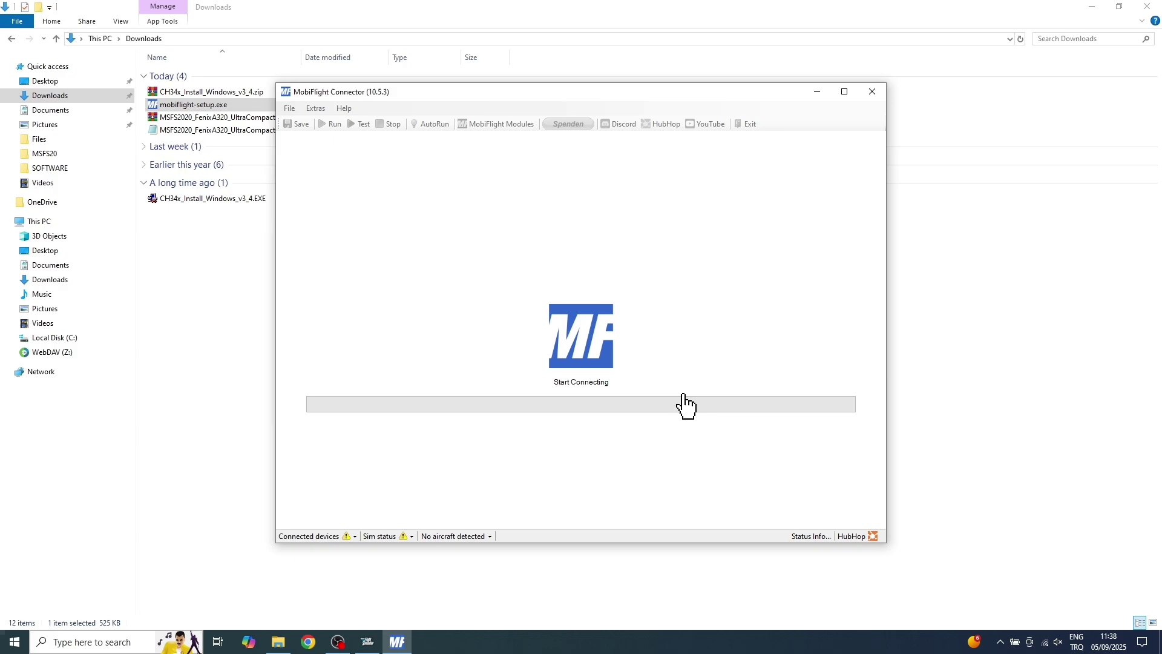
Close the Downloads window, refresh the desktop, and let the HubHop preset download complete
click(1147, 6)
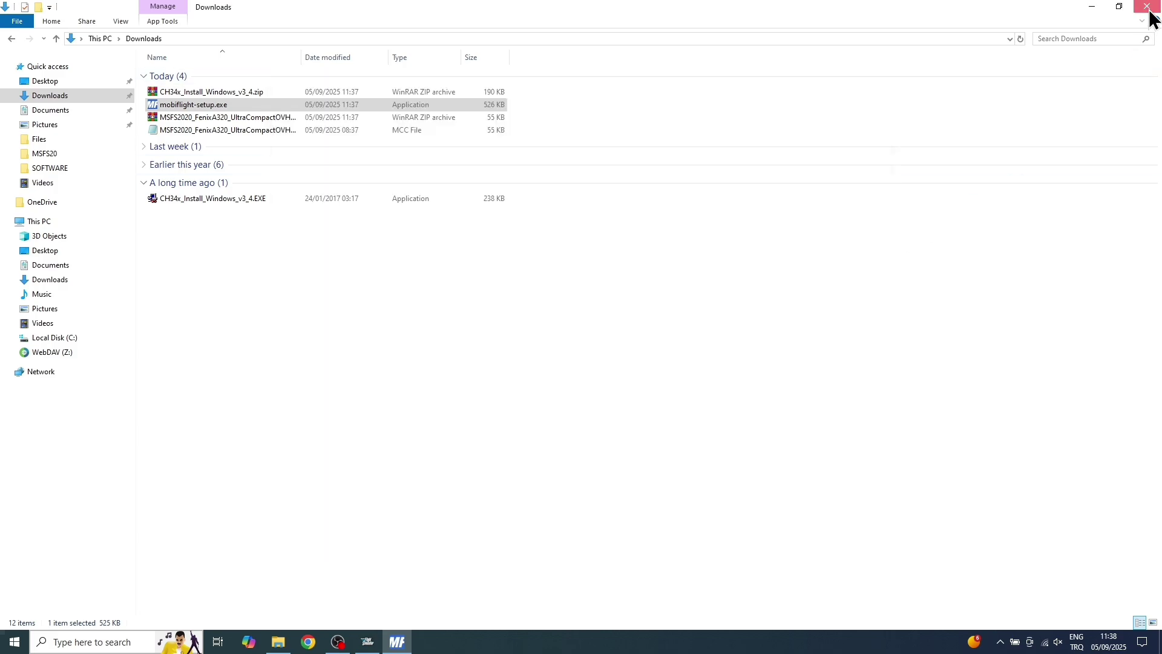
right_click(944, 154)
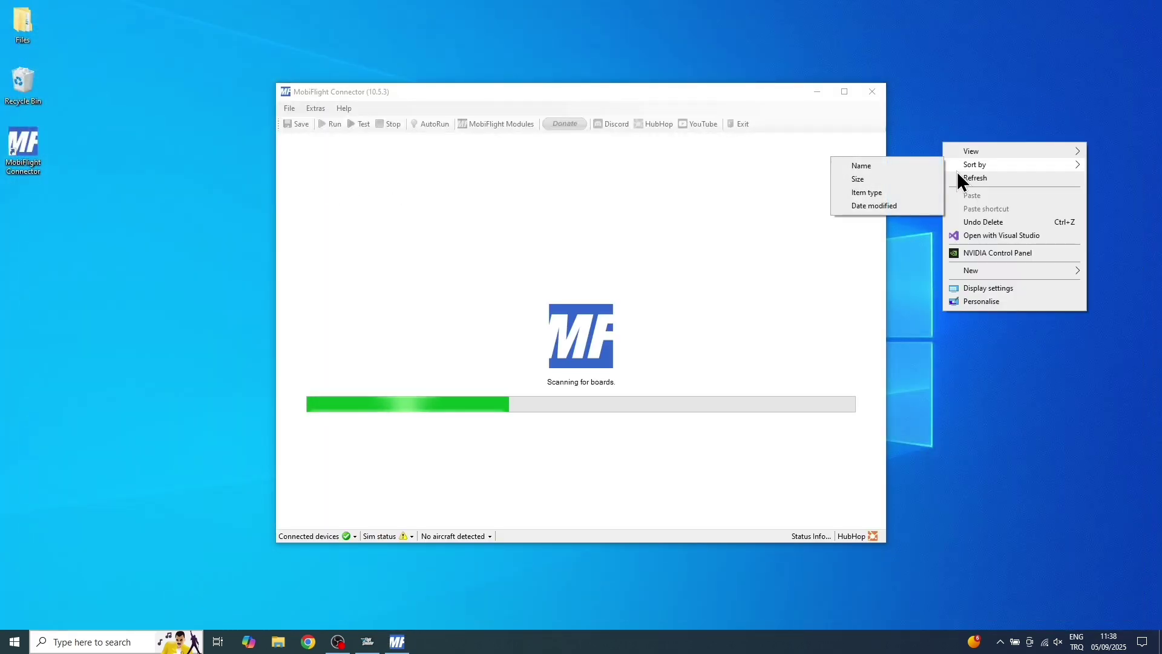
click(956, 177)
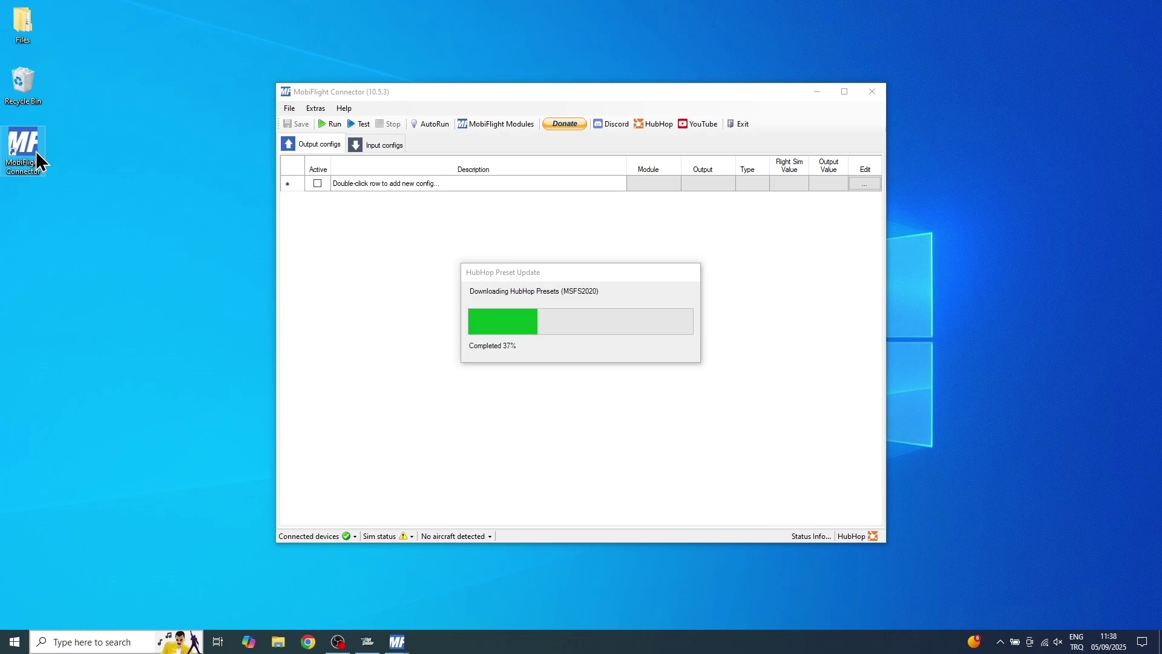
drag(595, 273, 564, 335)
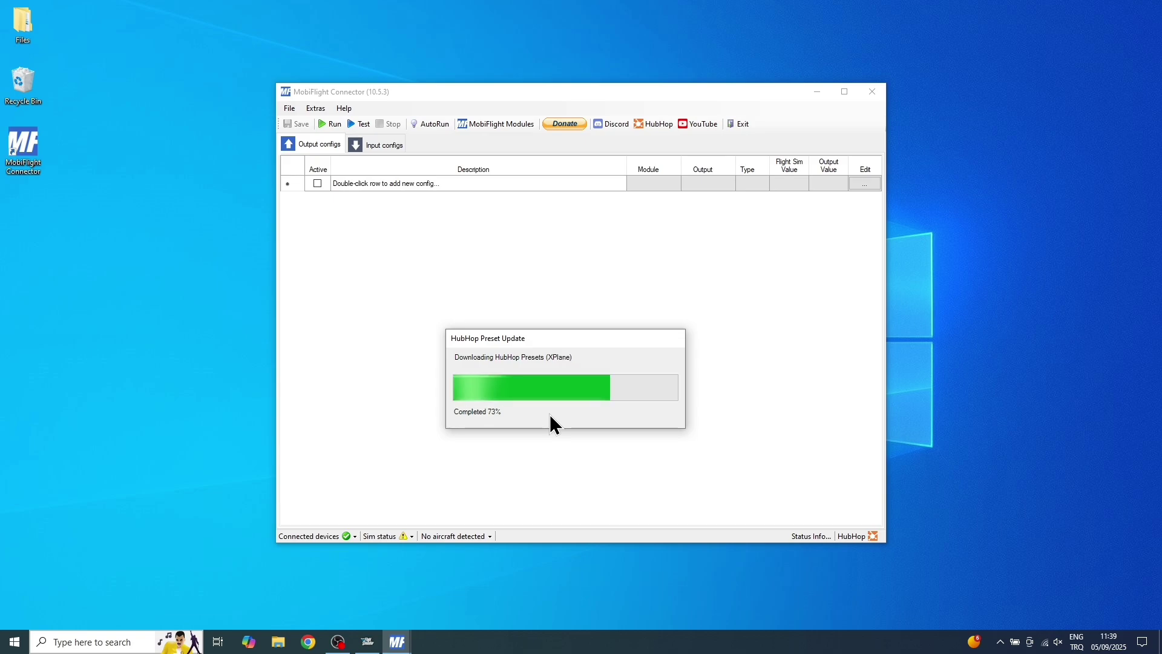
drag(592, 343, 602, 282)
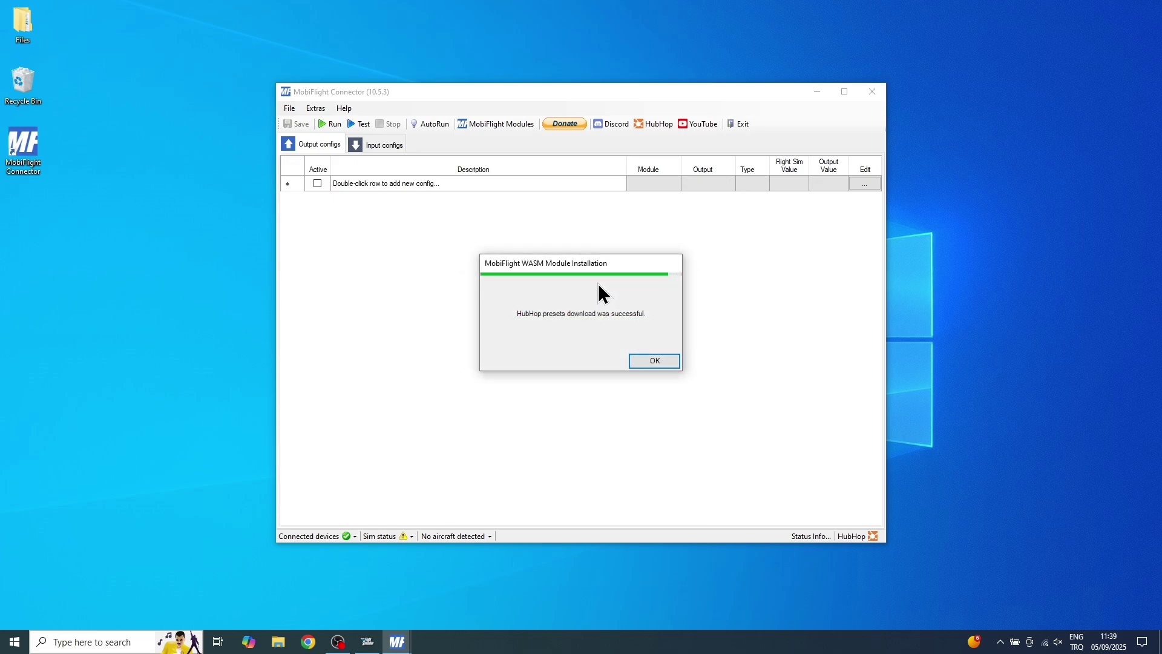
Open MSFS2020_FenixA320_UltraCompactOVH32X_v1.mcc from Downloads
click(652, 358)
click(288, 107)
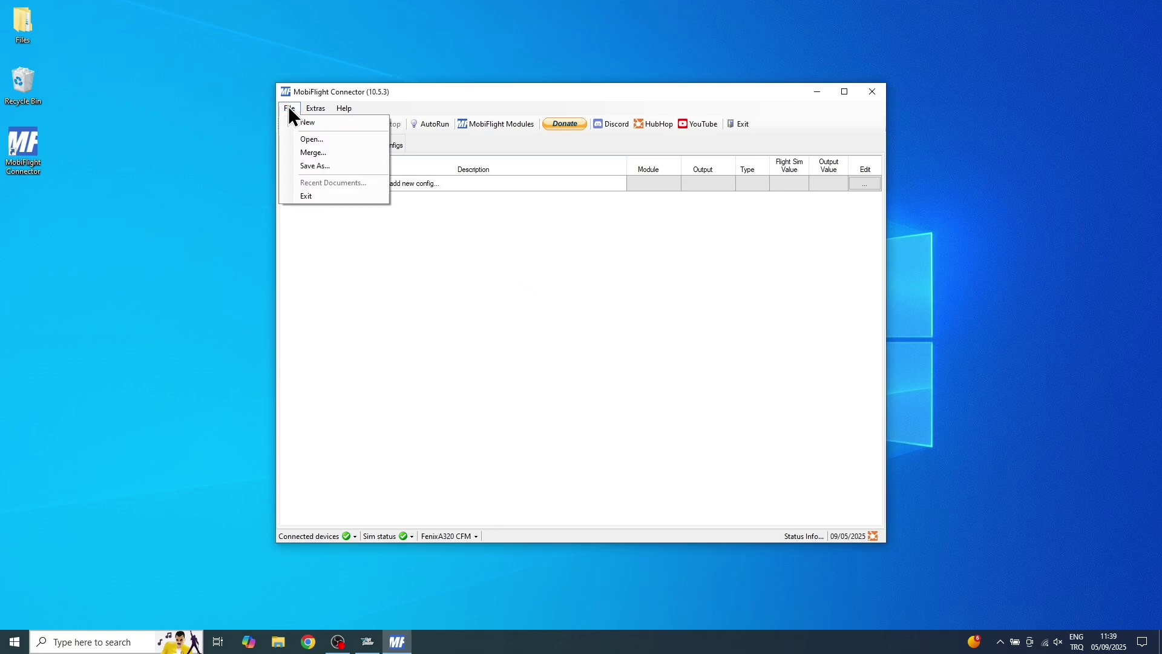
click(325, 141)
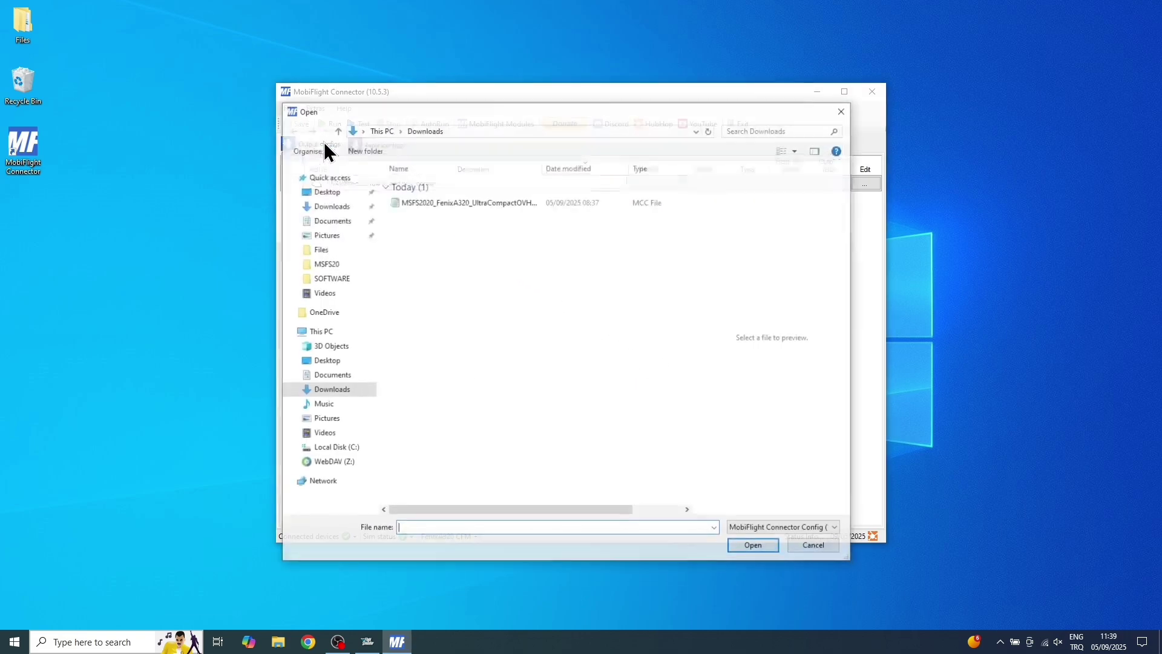
click(441, 205)
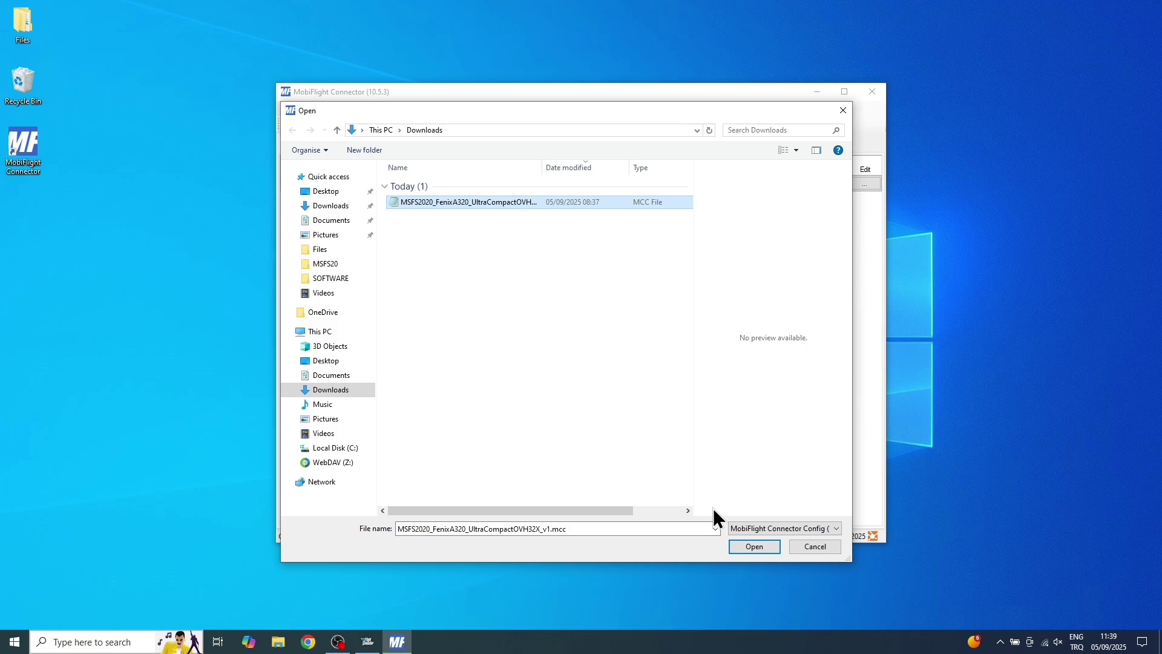
click(746, 546)
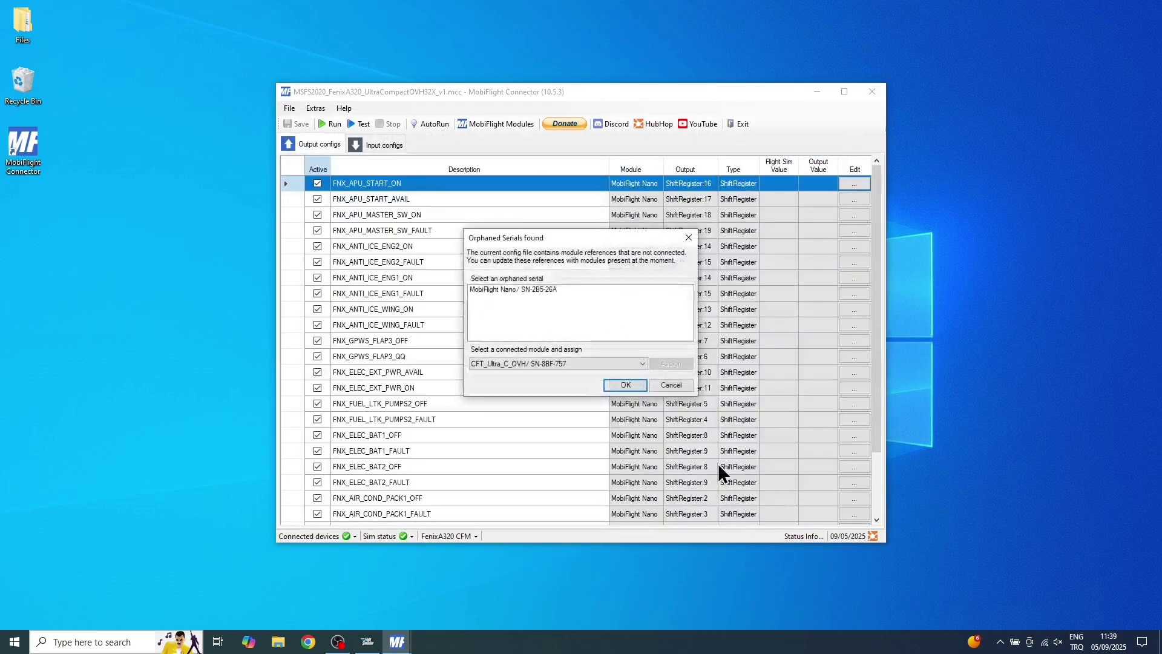
Reassign the orphaned module serial to CFT_Ultra_C_OVH
click(547, 300)
click(565, 364)
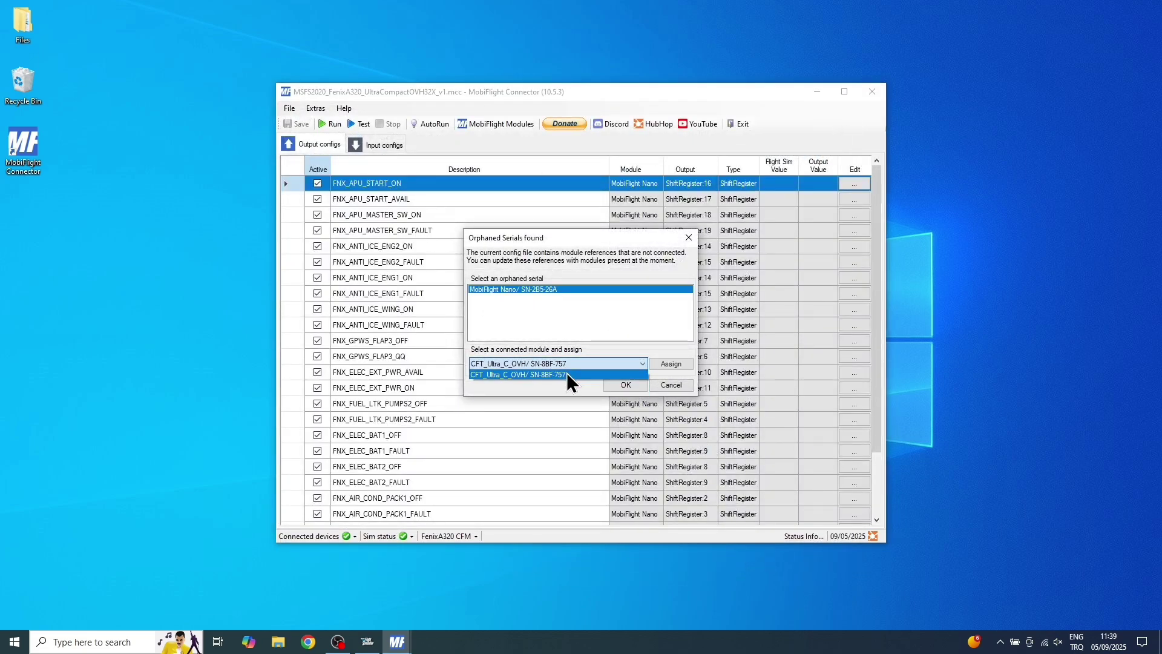
click(566, 373)
click(671, 363)
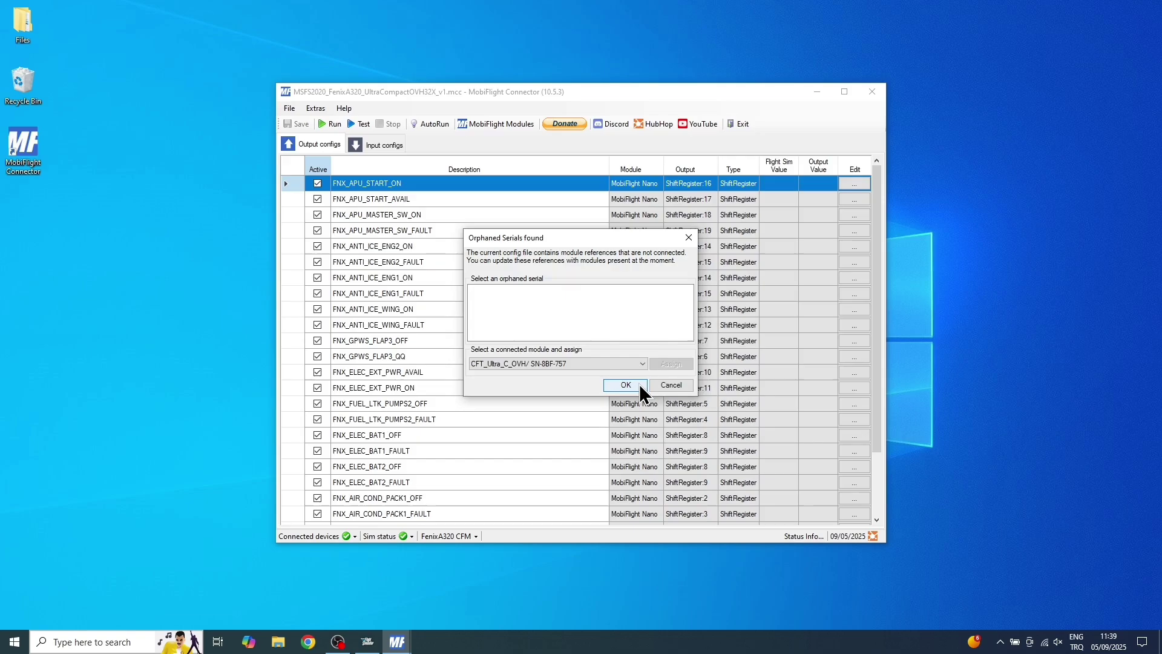
click(639, 384)
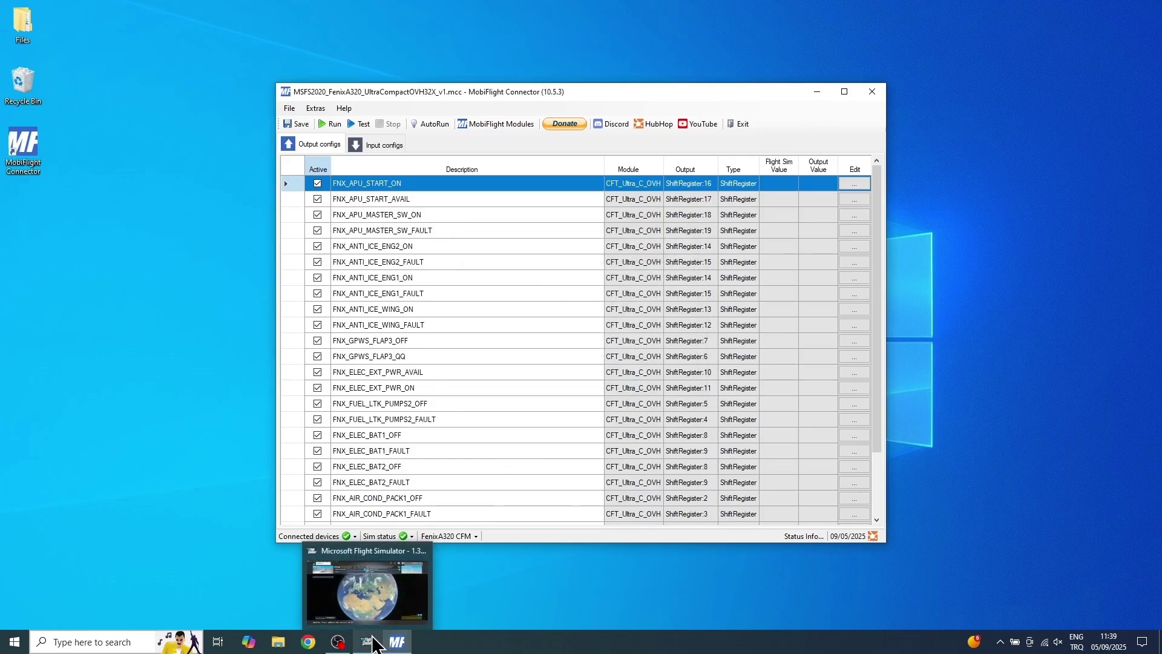
Start an Airbus A320 CFM flight from LTBA Ataturk, Istanbul, runway 23
click(369, 641)
click(214, 127)
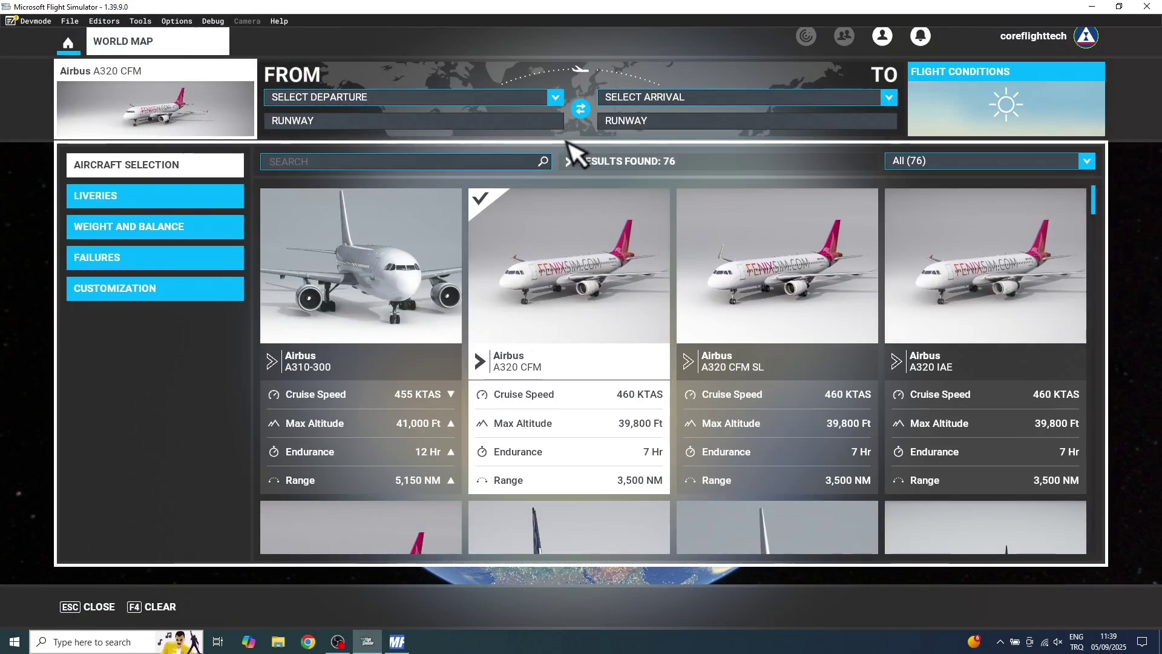
click(556, 98)
click(452, 159)
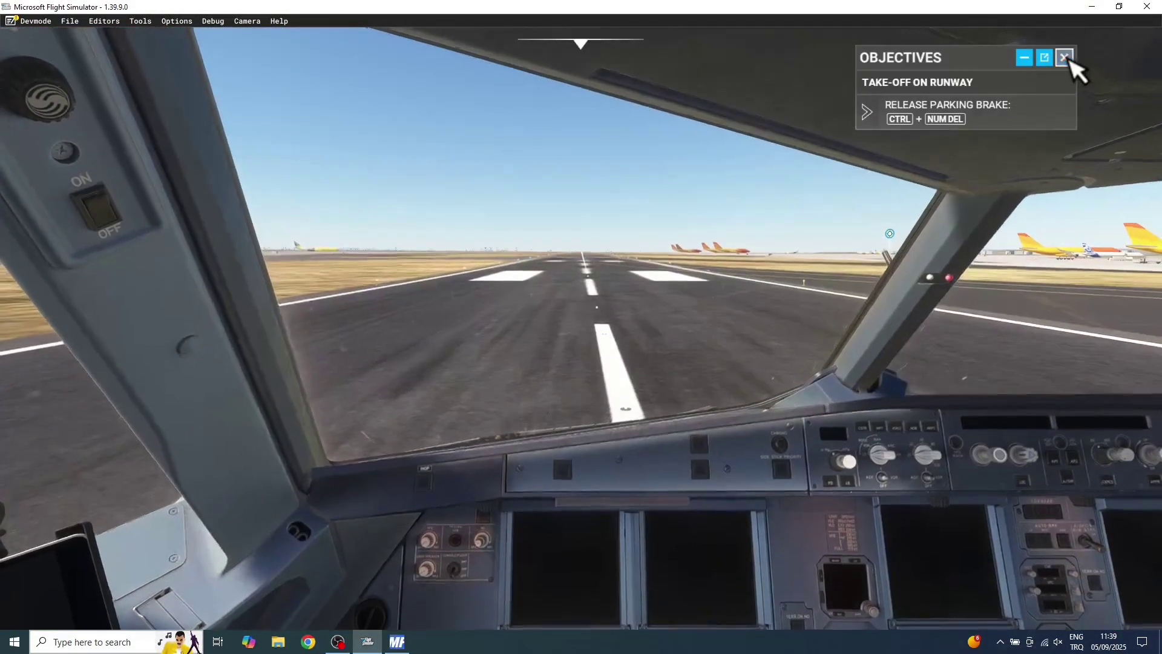
Close the Objectives panel in the A320 cockpit
click(1064, 58)
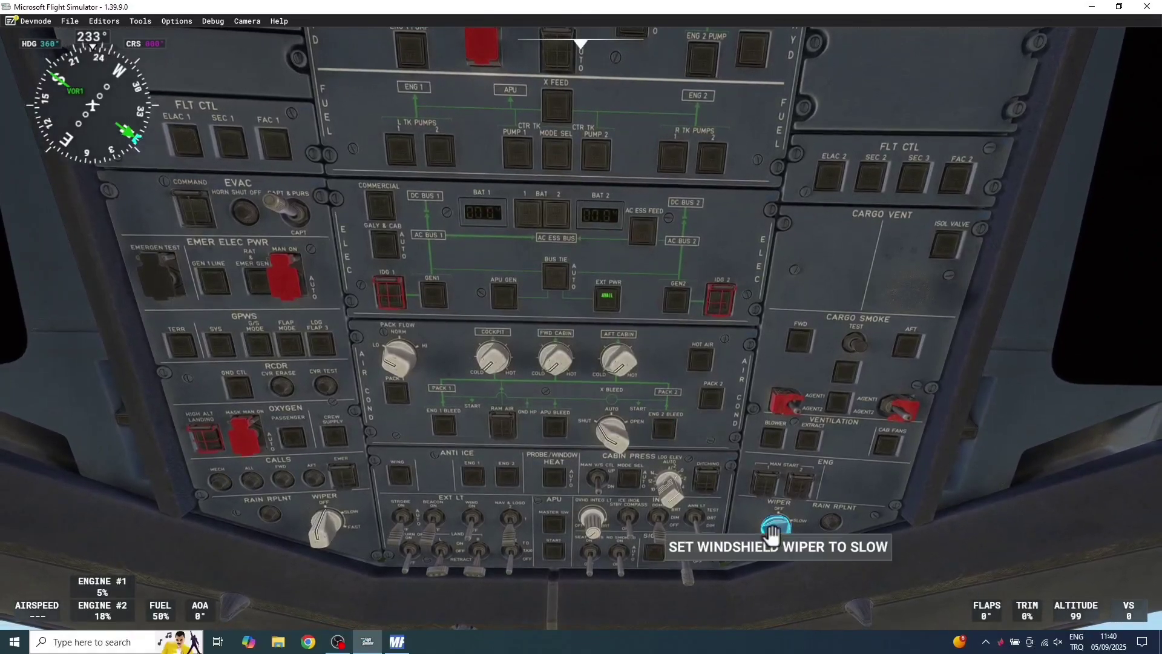
Check that the Fenix A320 overhead config shows live sim values, then minimize MobiFlight Connector
click(397, 642)
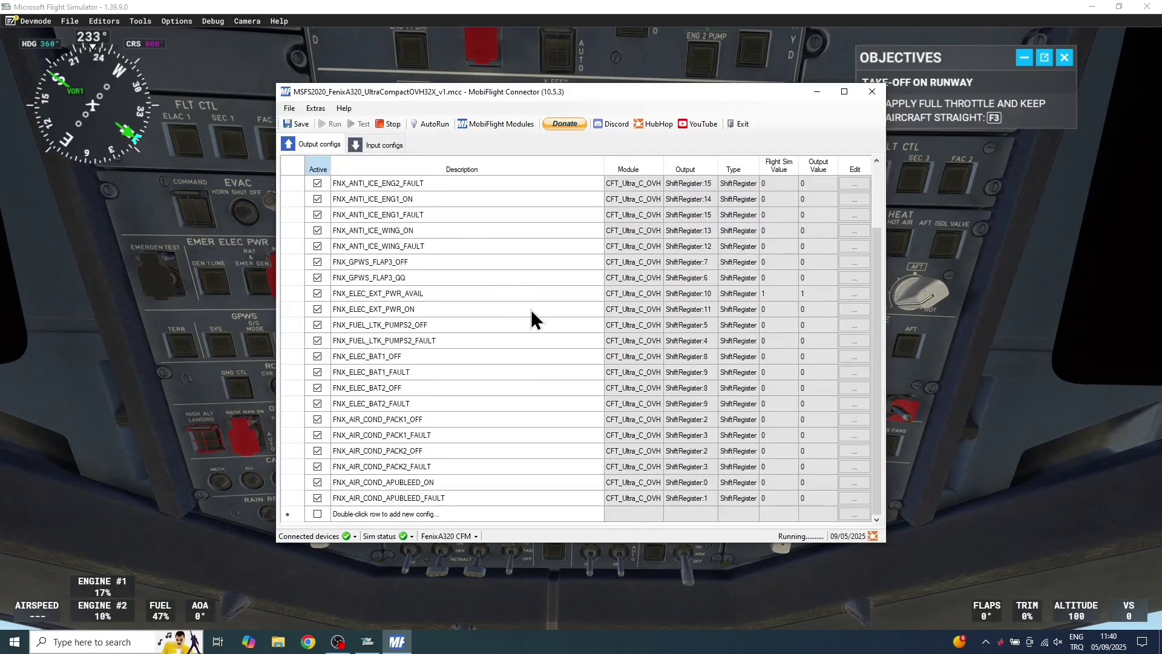
click(819, 92)
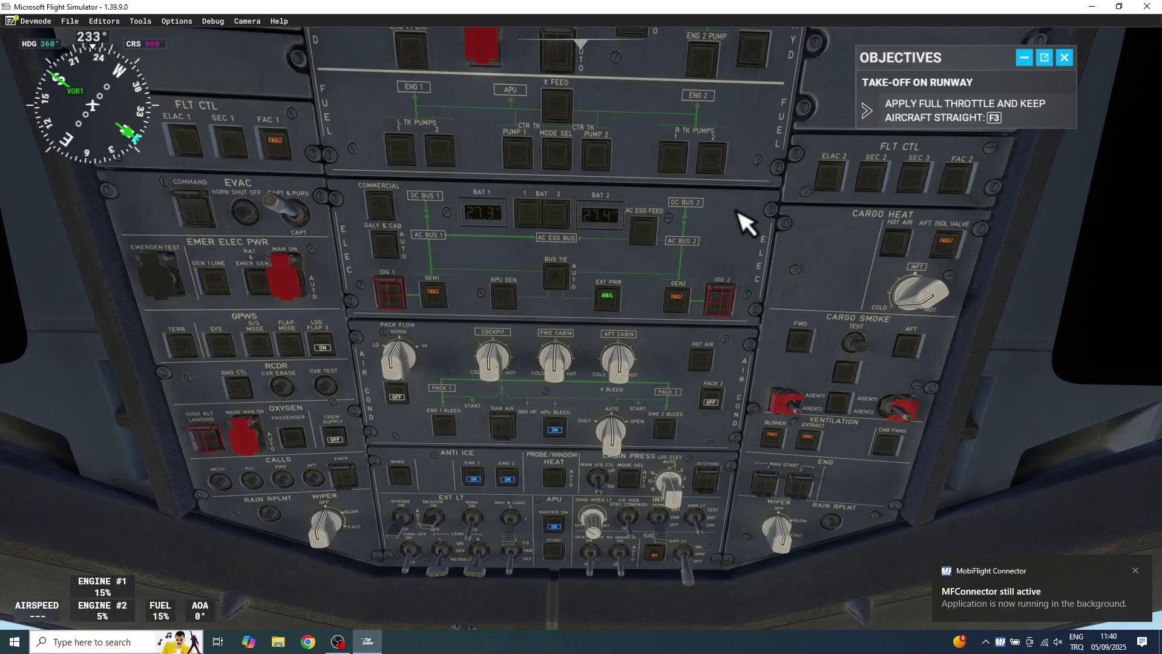
Close the MSFS Objectives panel, restore MobiFlight Connector from the tray, and stop the running config
click(1063, 57)
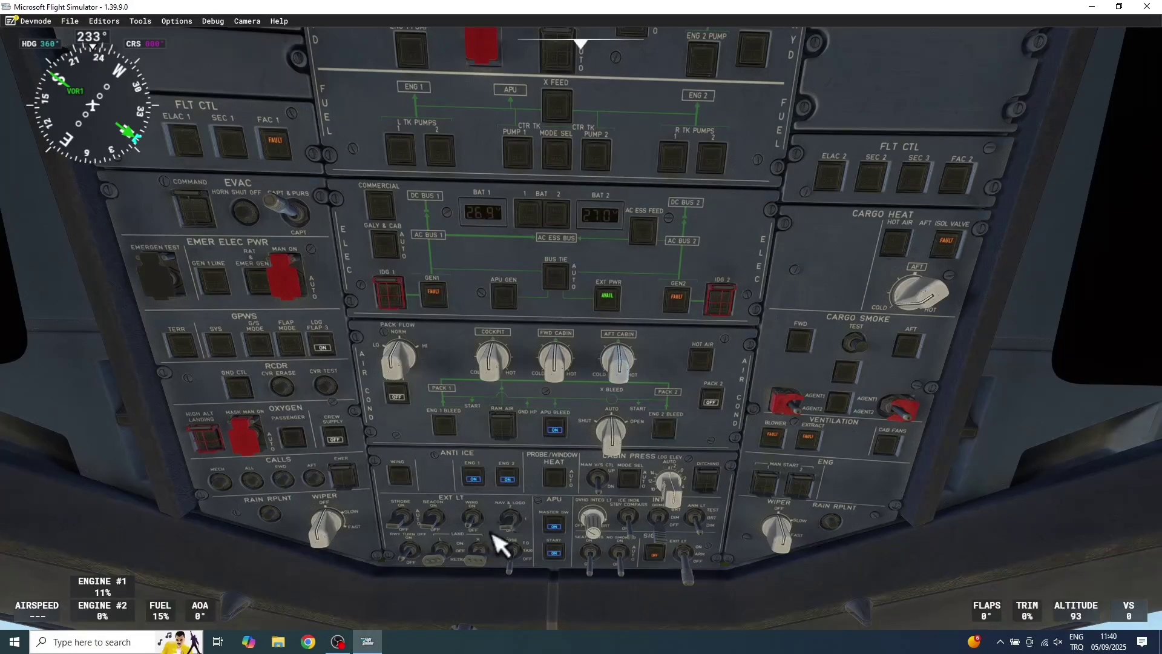
click(1000, 642)
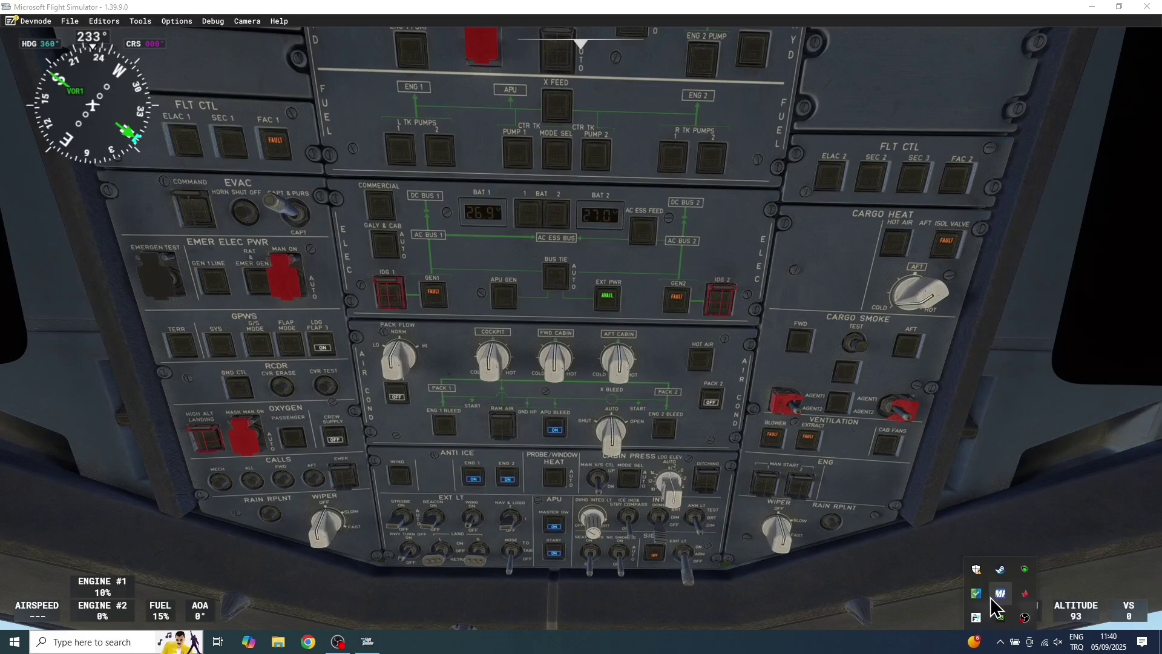
click(1000, 594)
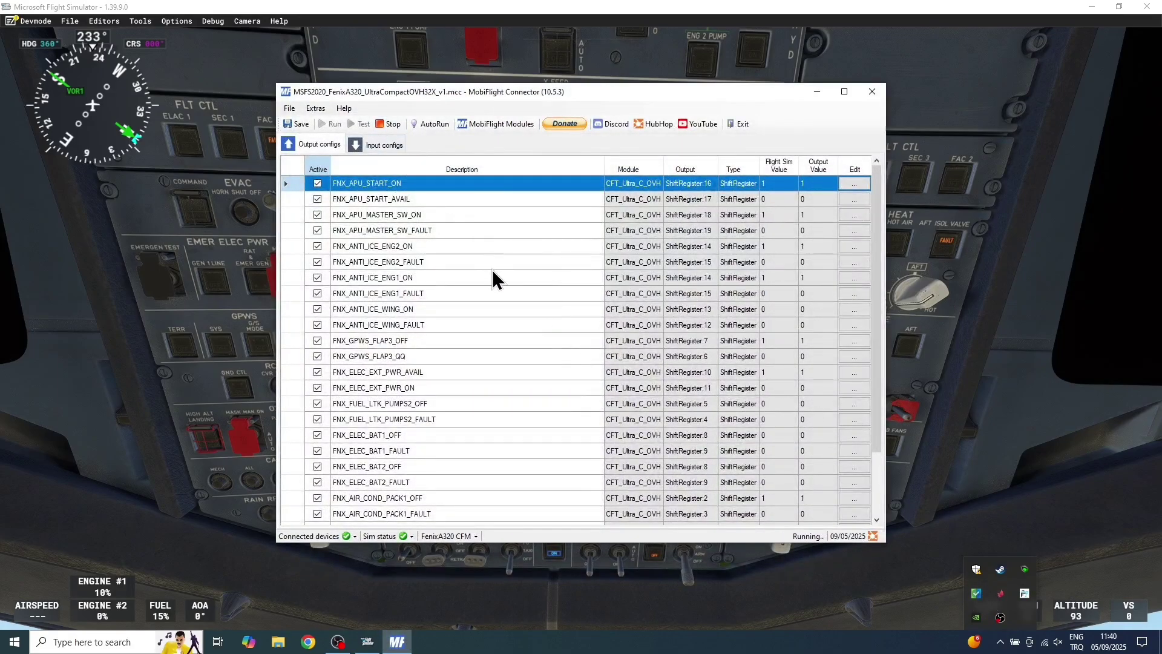
click(387, 124)
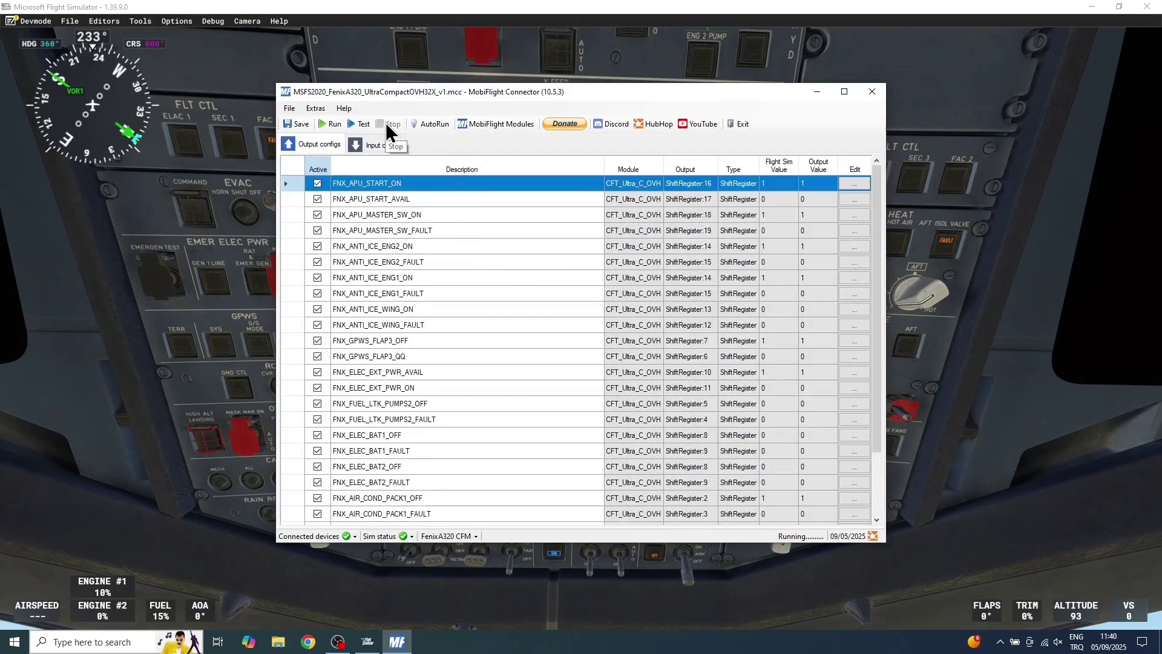